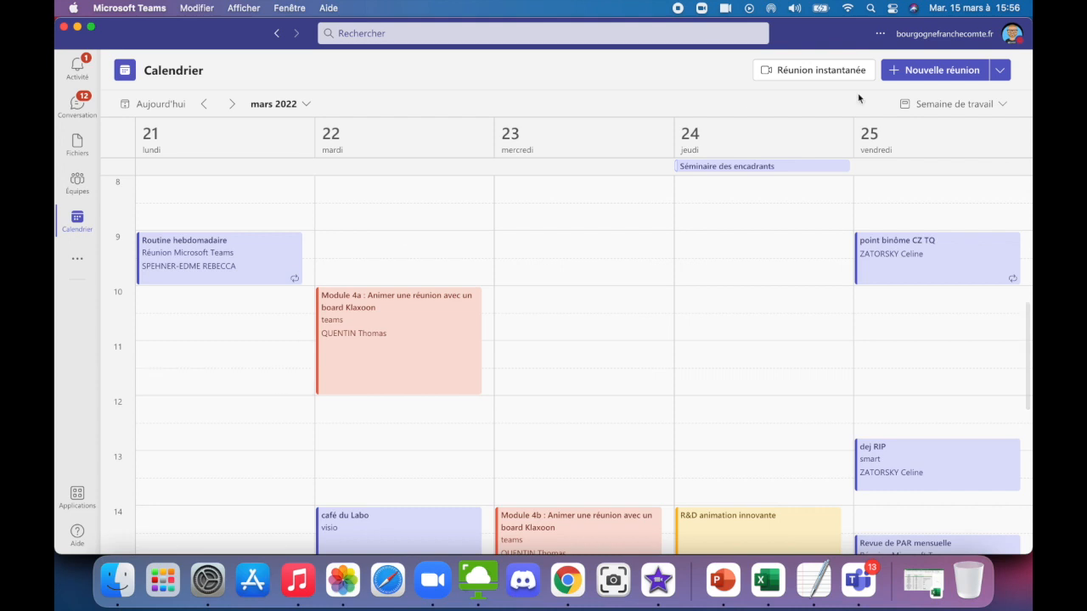
# - Create a new webinar titled "titre de webinaire" and add the colleague from the directory as a required presenter
pyautogui.click(997, 71)
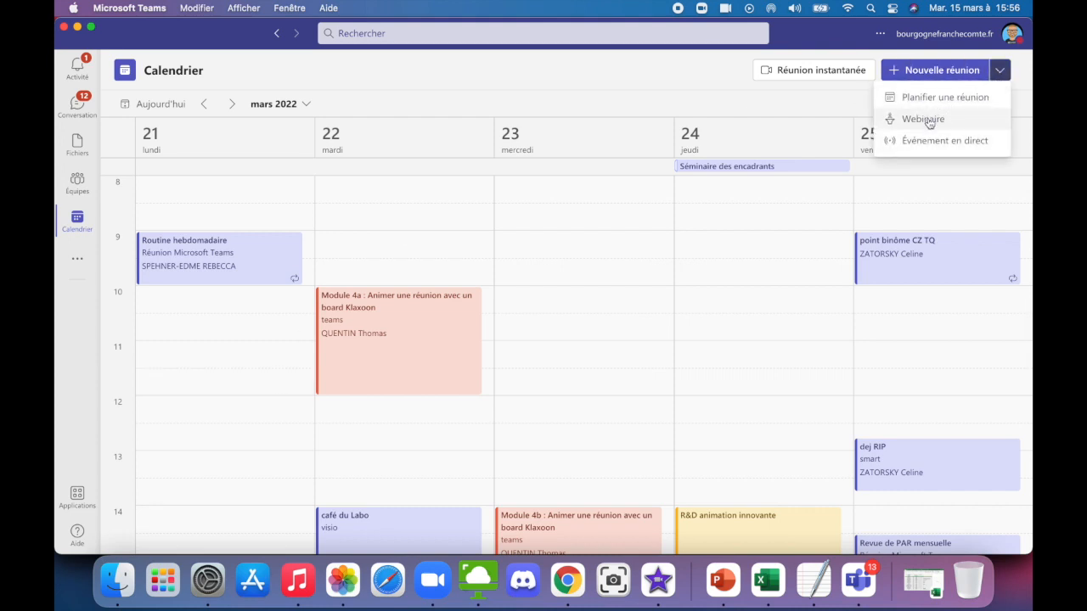
pyautogui.click(926, 119)
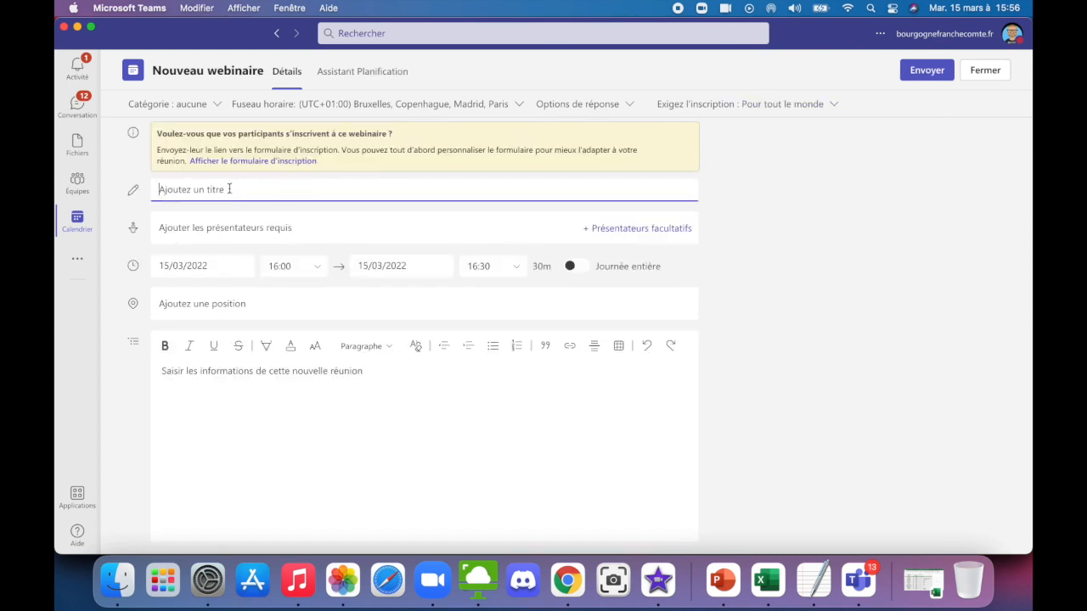
pyautogui.write('titre de webinaire')
pyautogui.click(191, 228)
pyautogui.write('na')
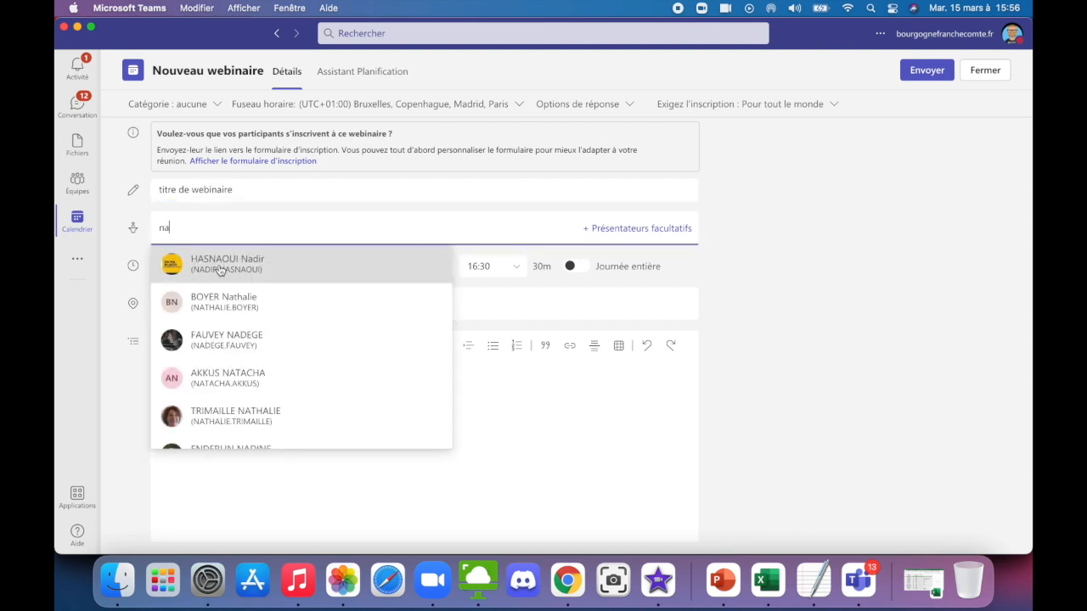
pyautogui.click(221, 269)
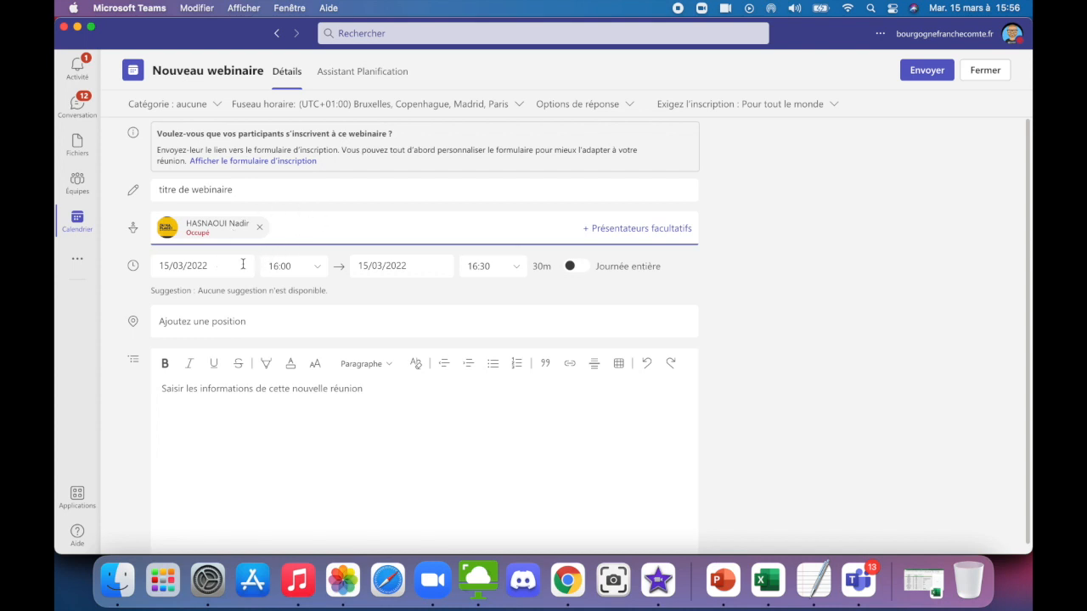
# - Schedule the webinar for 23/03/2022 with an end time of 17:00
pyautogui.click(197, 266)
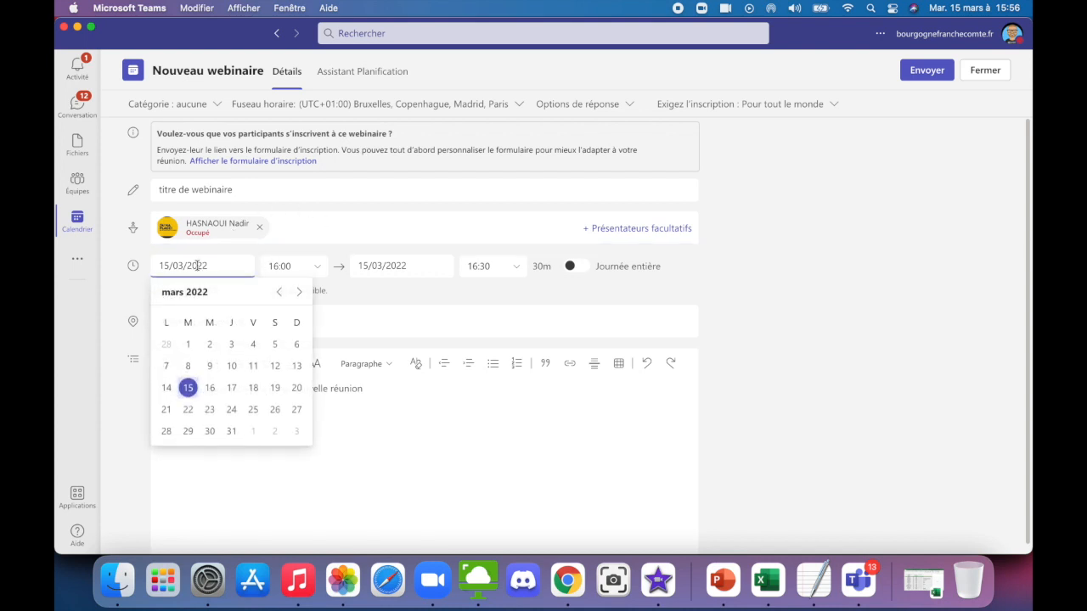
pyautogui.click(210, 409)
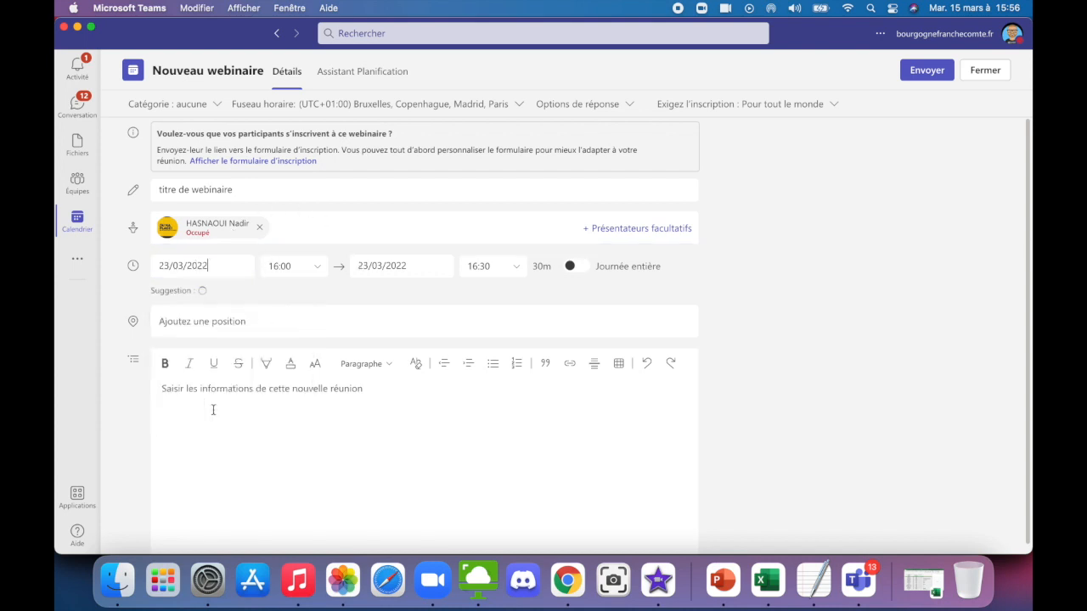
pyautogui.click(518, 268)
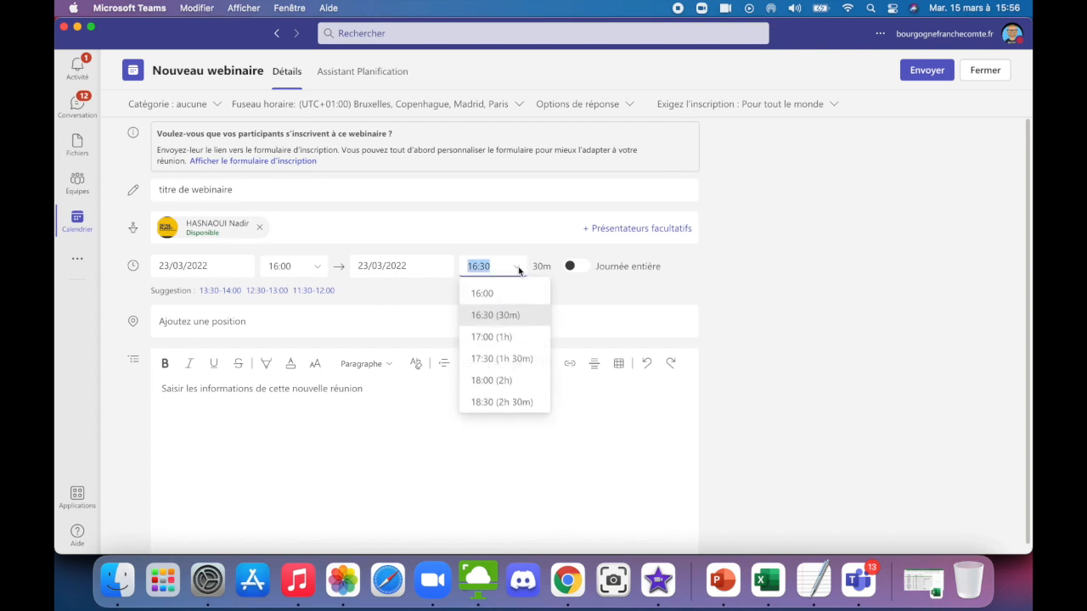
pyautogui.click(487, 338)
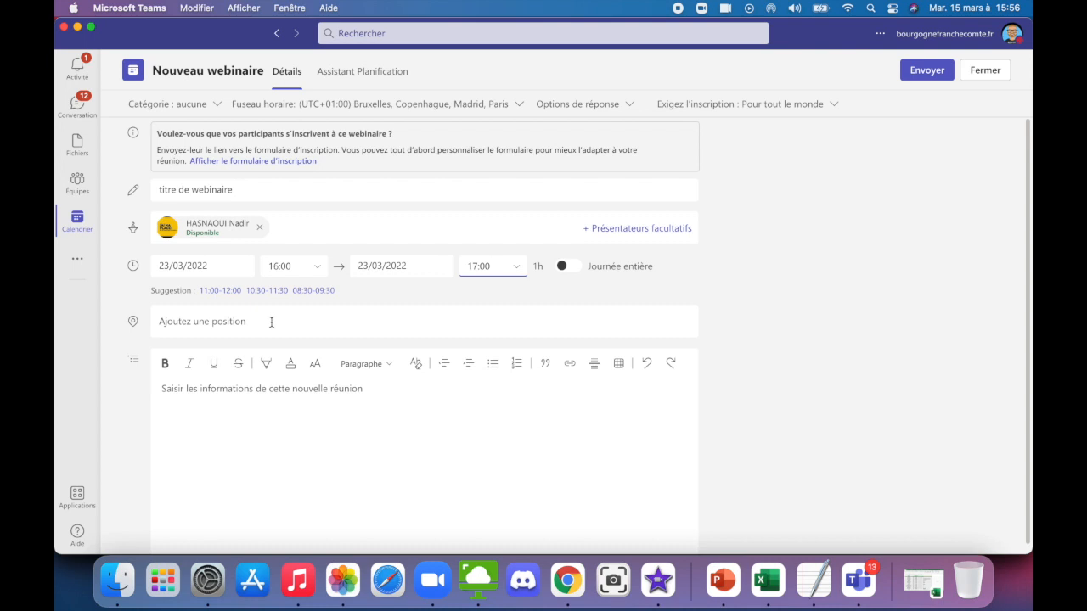
# - Enter "ODJ prévisionnel du webinaire" as the webinar description and send the invitation
pyautogui.click(229, 391)
pyautogui.write('OD')
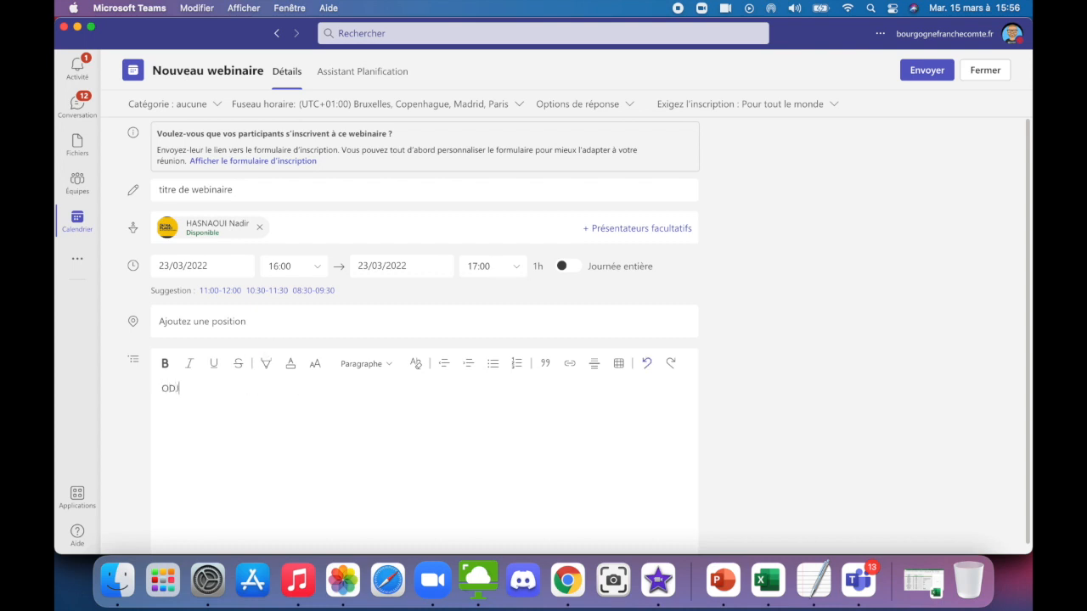
pyautogui.write('J prévisionnel du webinaire')
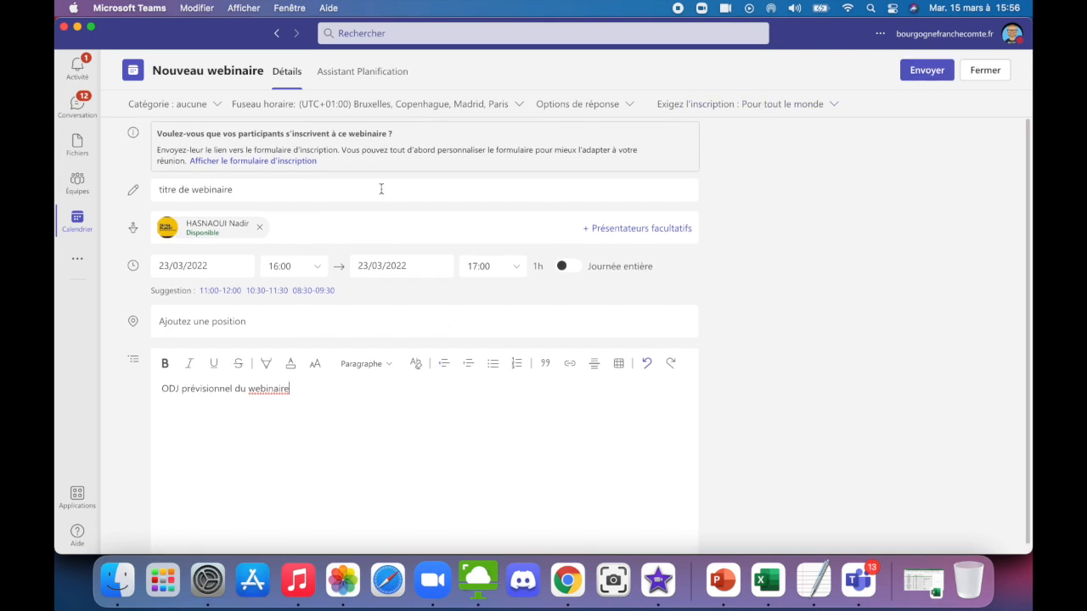
pyautogui.click(932, 75)
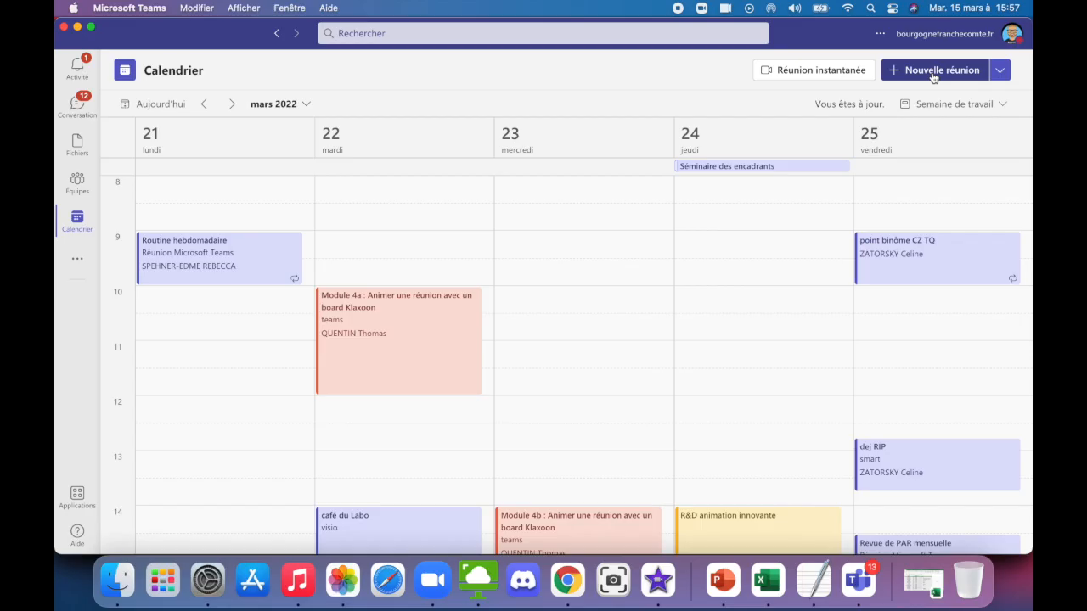
# - Open the registration form of "titre de webinaire" on 23 March for editing, and look at its background image upload without adding one
pyautogui.scroll(-3, 591, 337)
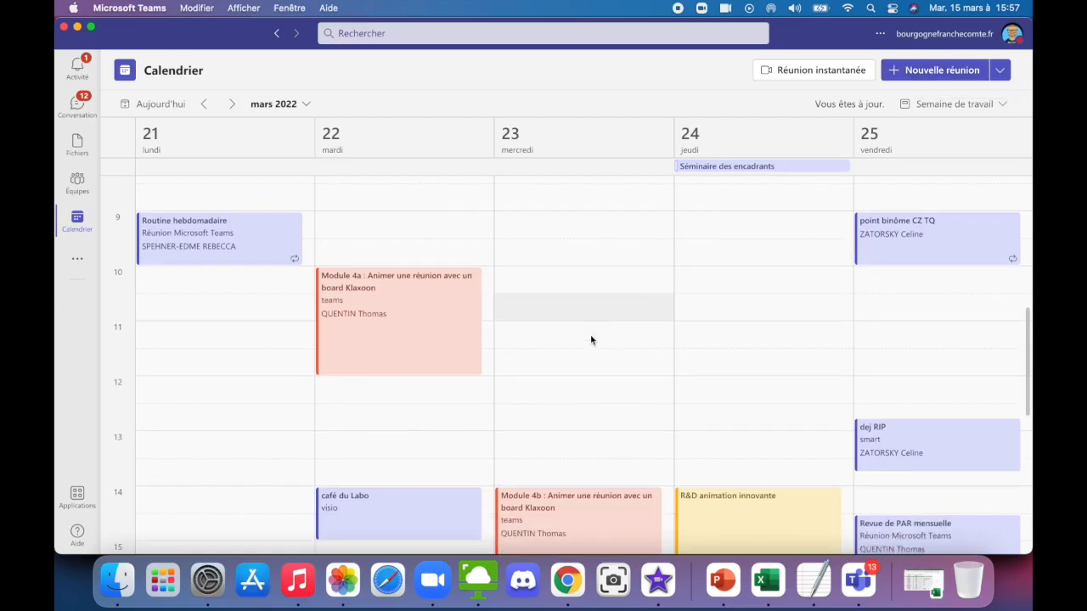
pyautogui.scroll(-6, 591, 340)
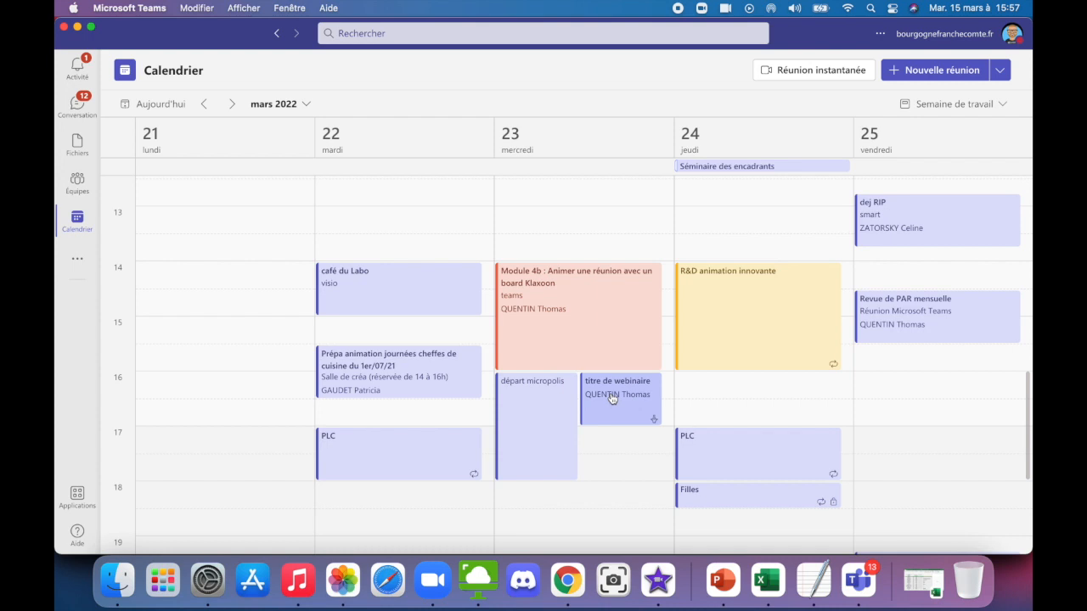
pyautogui.doubleClick(611, 398)
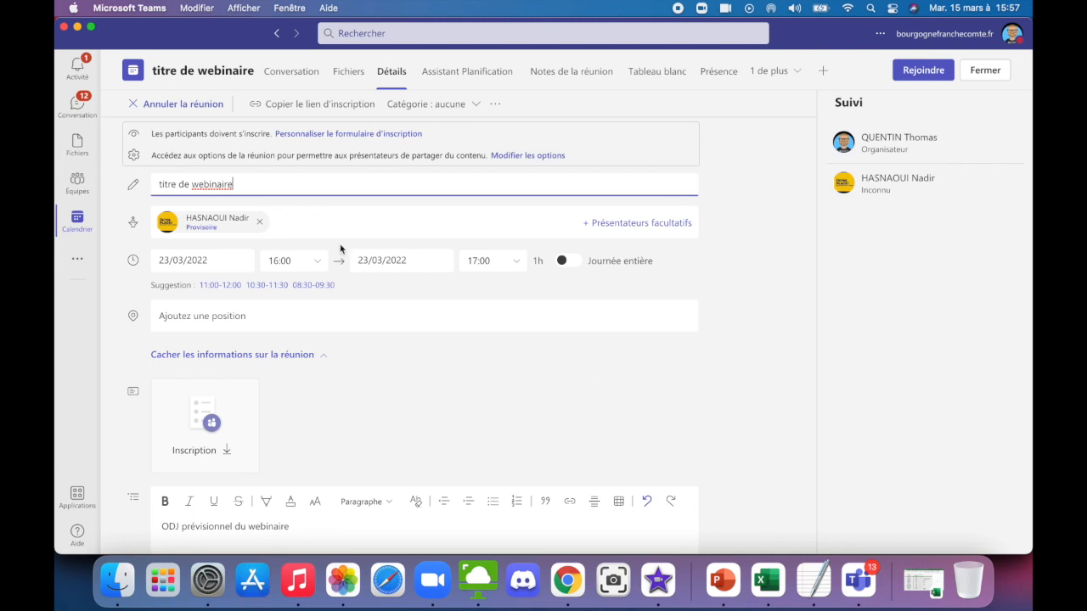
pyautogui.click(337, 141)
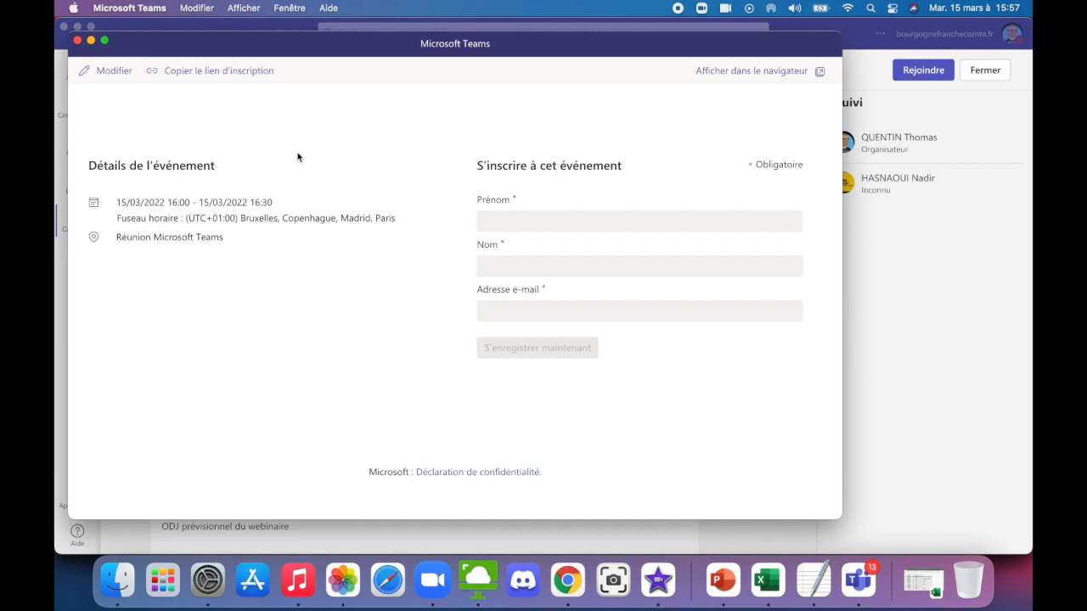
pyautogui.click(112, 75)
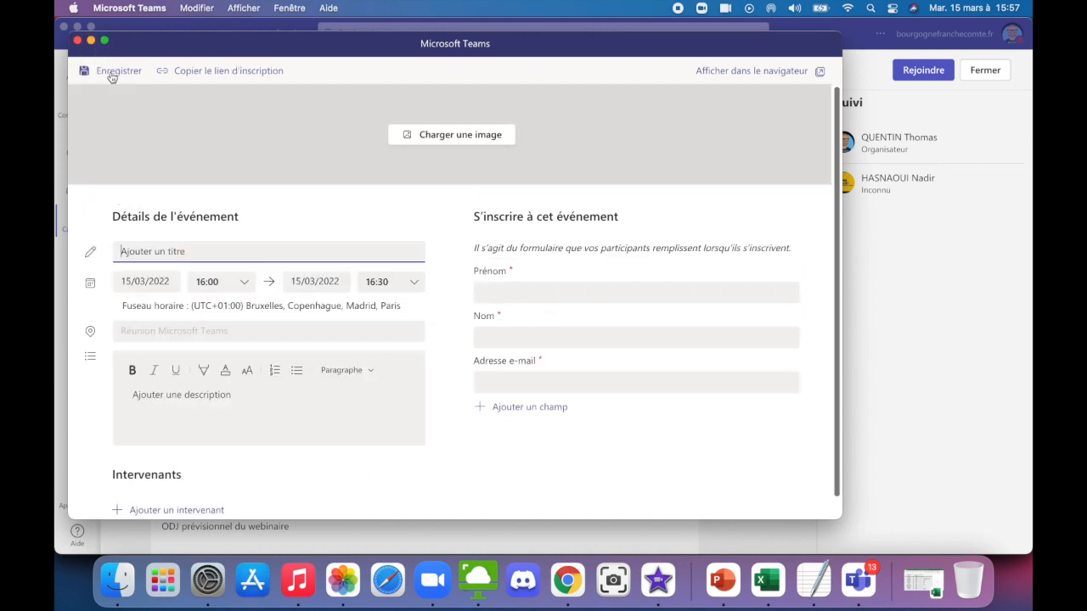
pyautogui.click(455, 136)
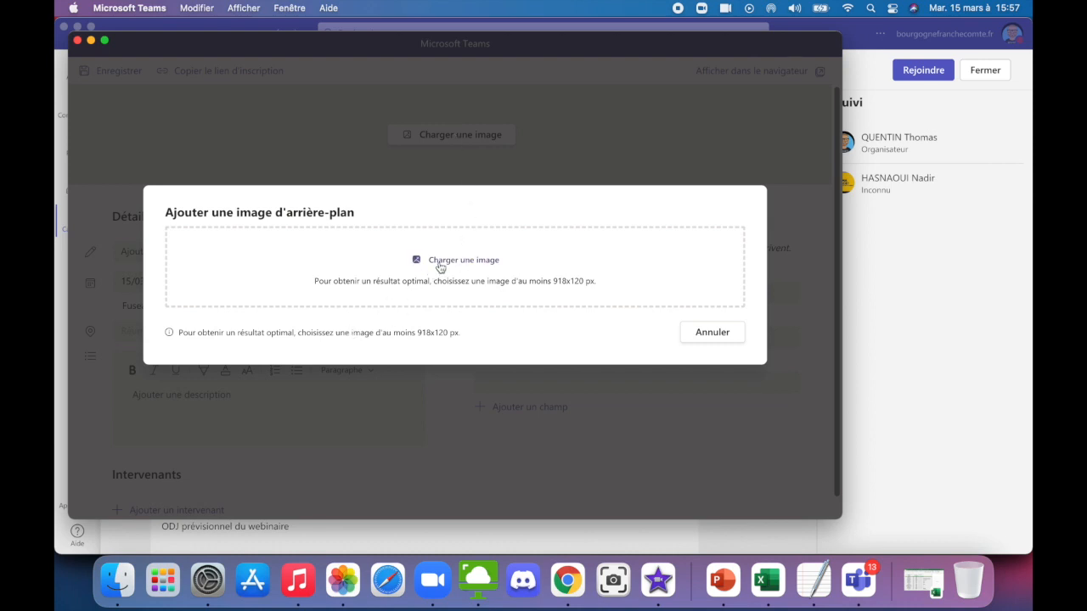
pyautogui.click(712, 333)
# - Fill in the form's event details: title "webinaire", date 23/03/2022, end time 17:00 and description "odj prévisionnel"
pyautogui.click(150, 253)
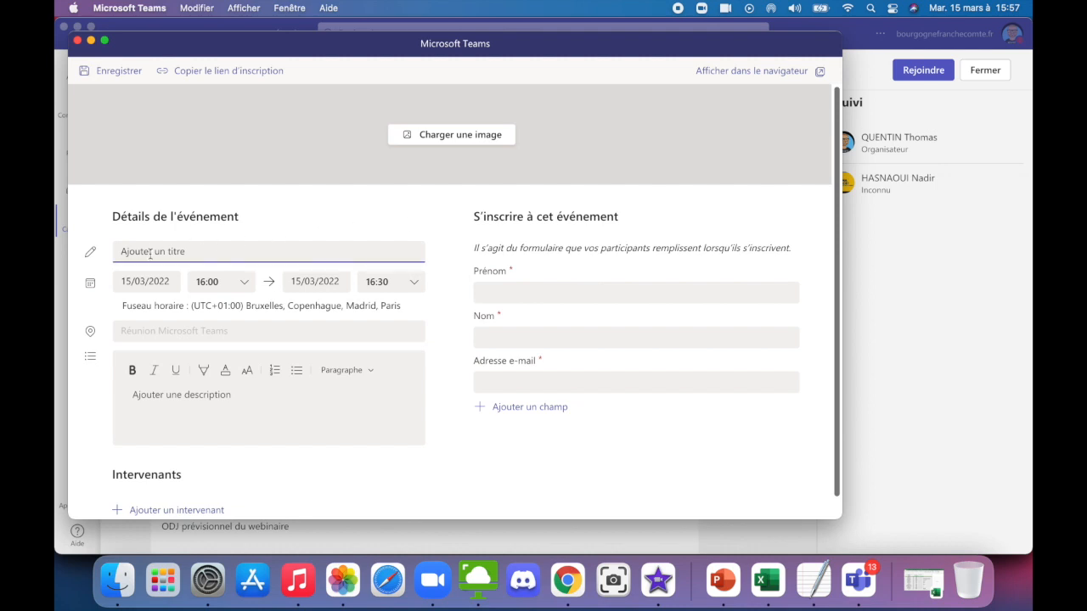
pyautogui.write('webu')
pyautogui.click(144, 283)
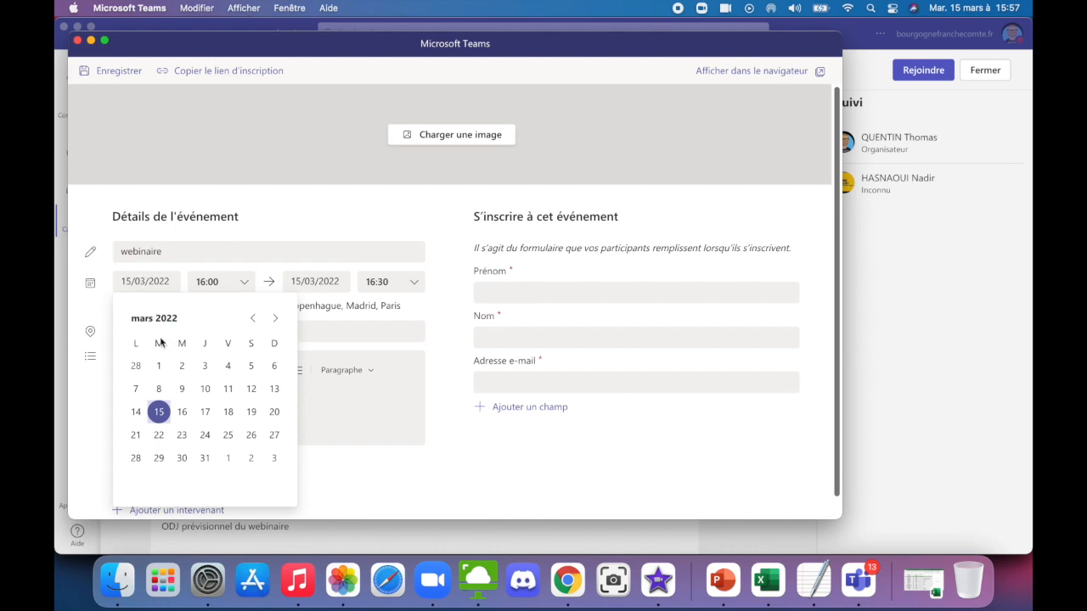
pyautogui.click(181, 434)
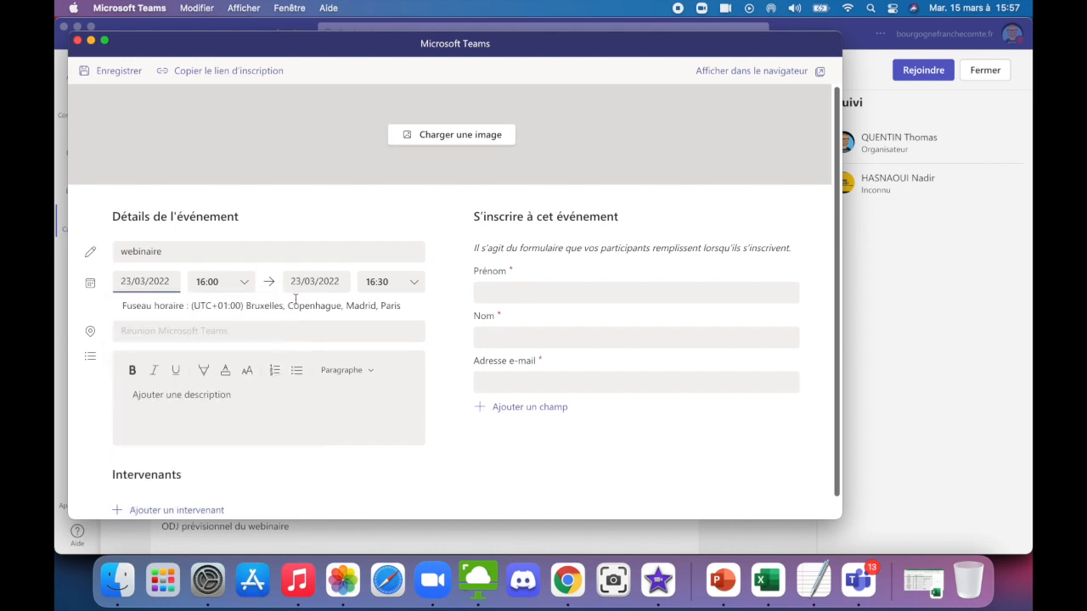
pyautogui.click(413, 285)
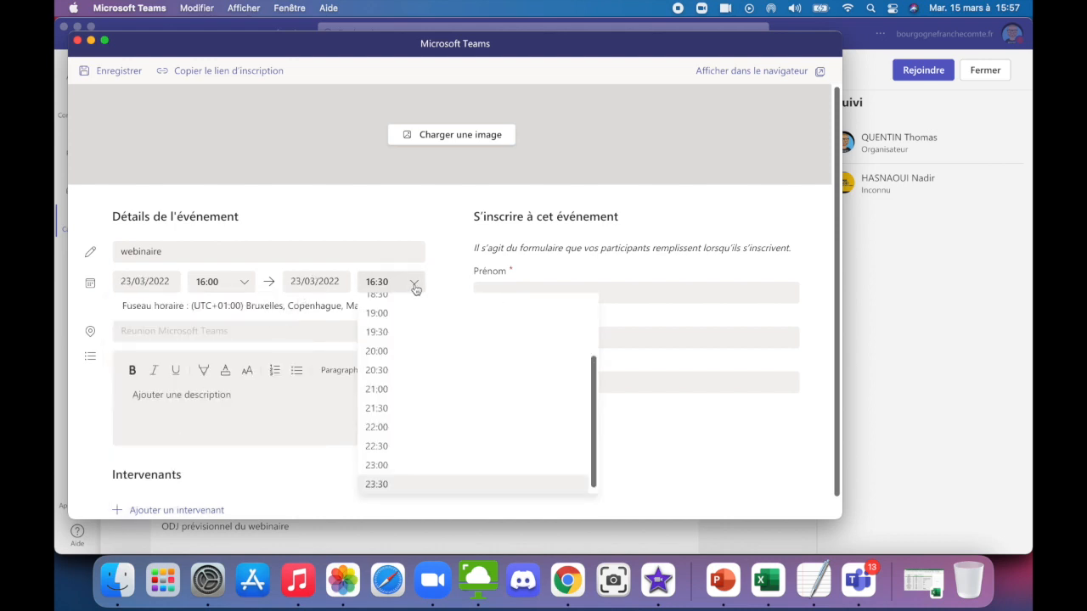
pyautogui.scroll(3, 410, 339)
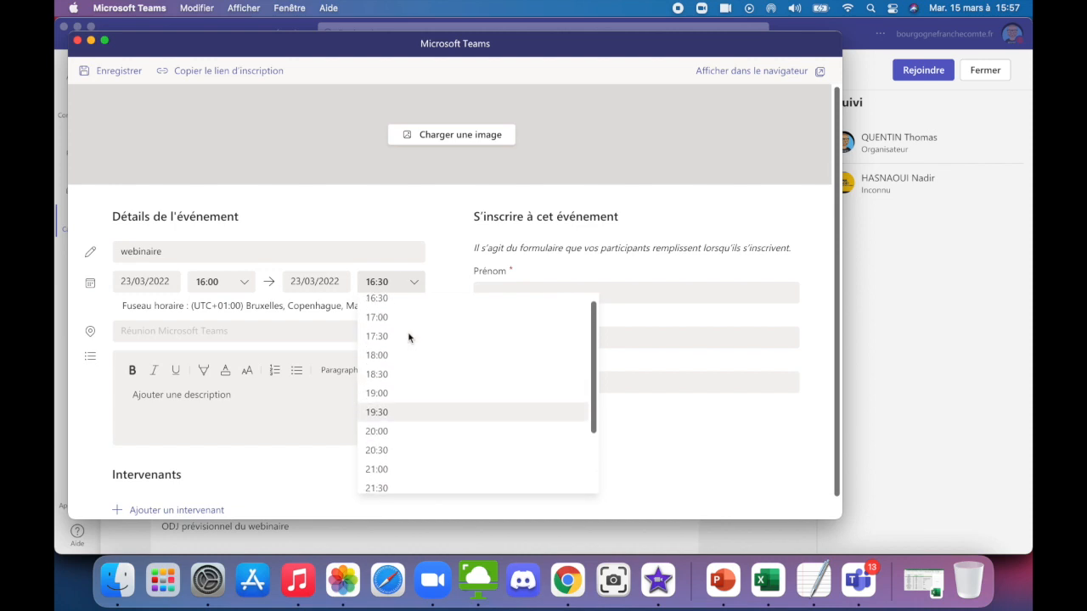
pyautogui.click(379, 320)
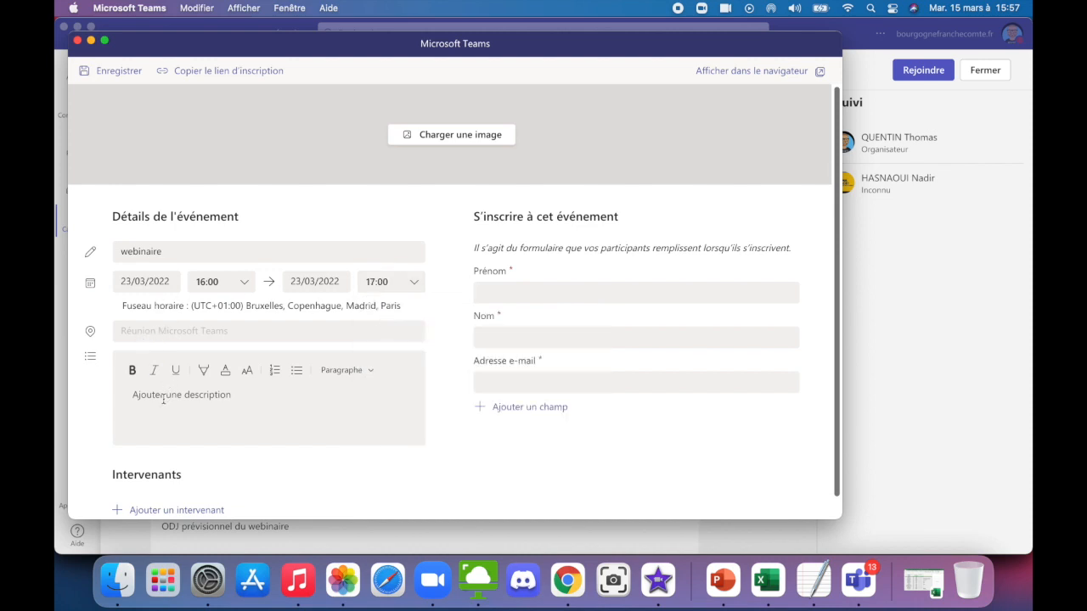
pyautogui.write('odj prévisio')
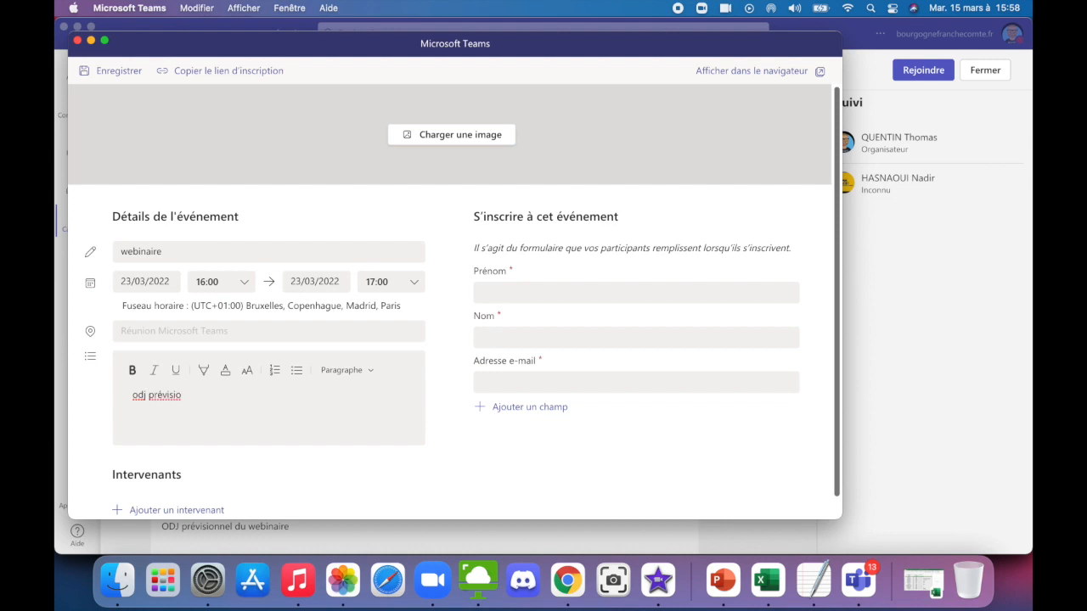
pyautogui.write('nnel')
# - Add a speaker to the registration form with the presenter's first name, leave the biography empty, and add a second blank speaker entry
pyautogui.scroll(-2, 320, 403)
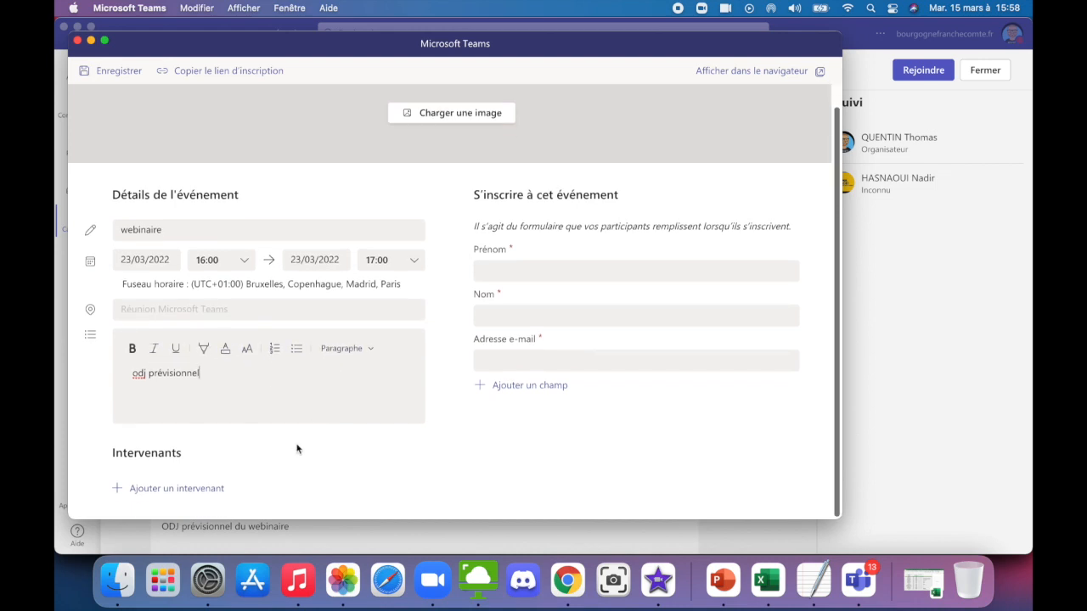
pyautogui.click(160, 490)
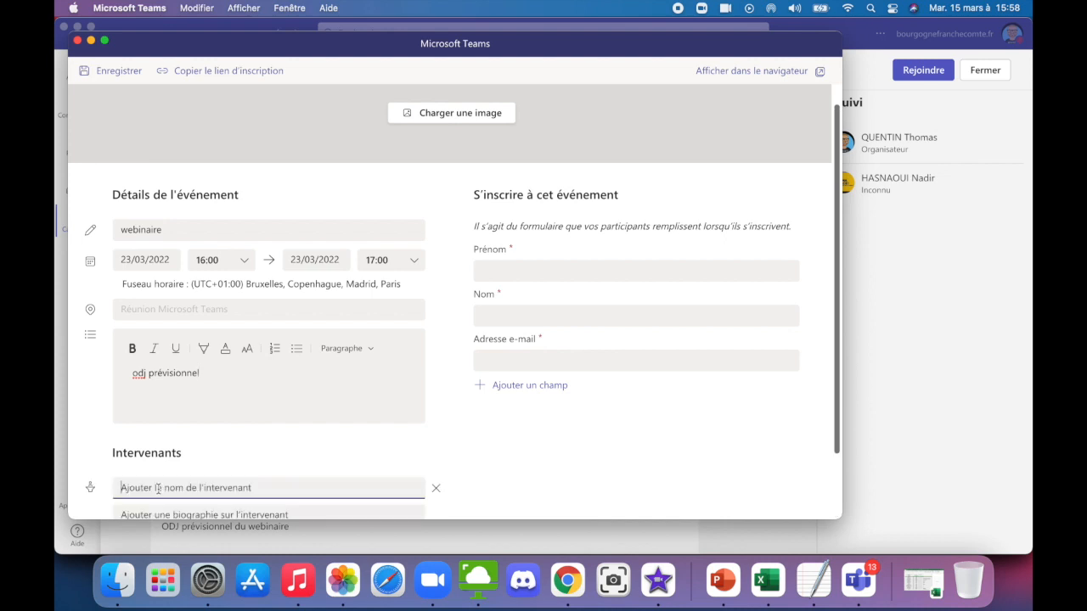
pyautogui.write('Na')
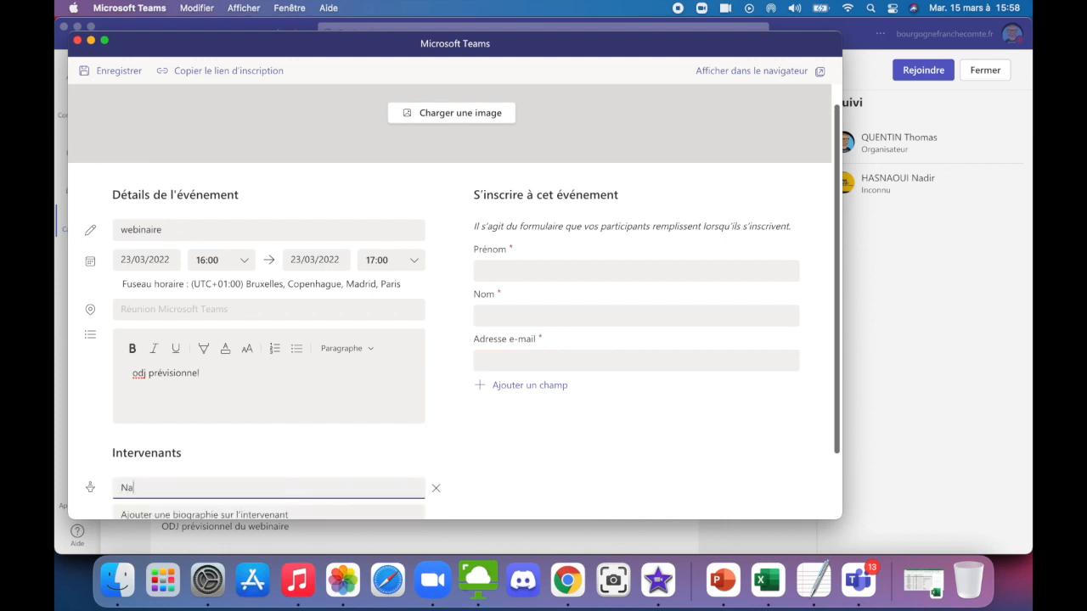
pyautogui.write('dir')
pyautogui.scroll(-2, 280, 478)
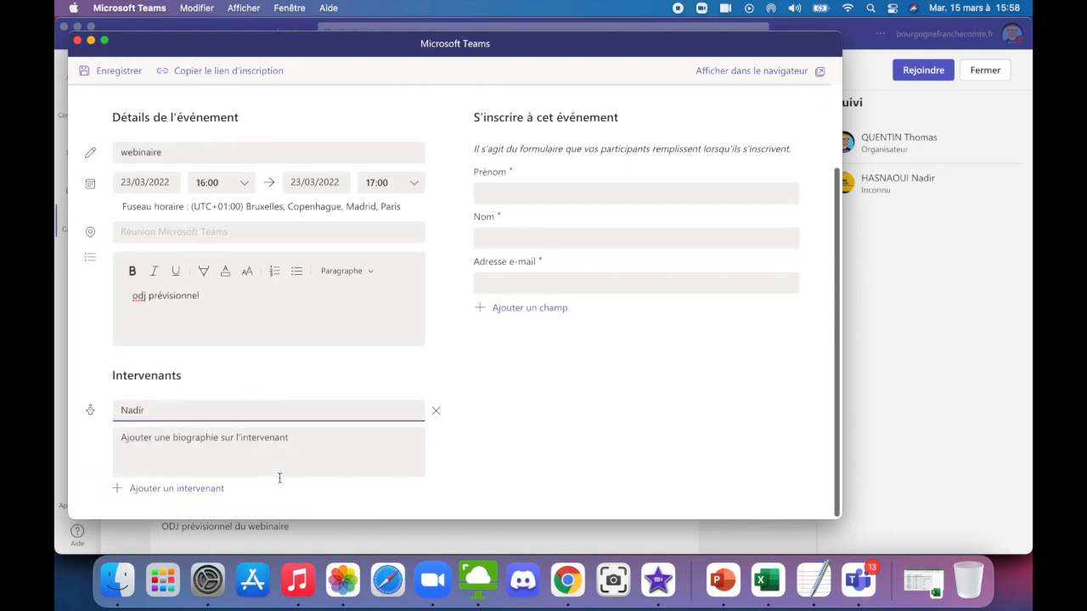
pyautogui.click(170, 443)
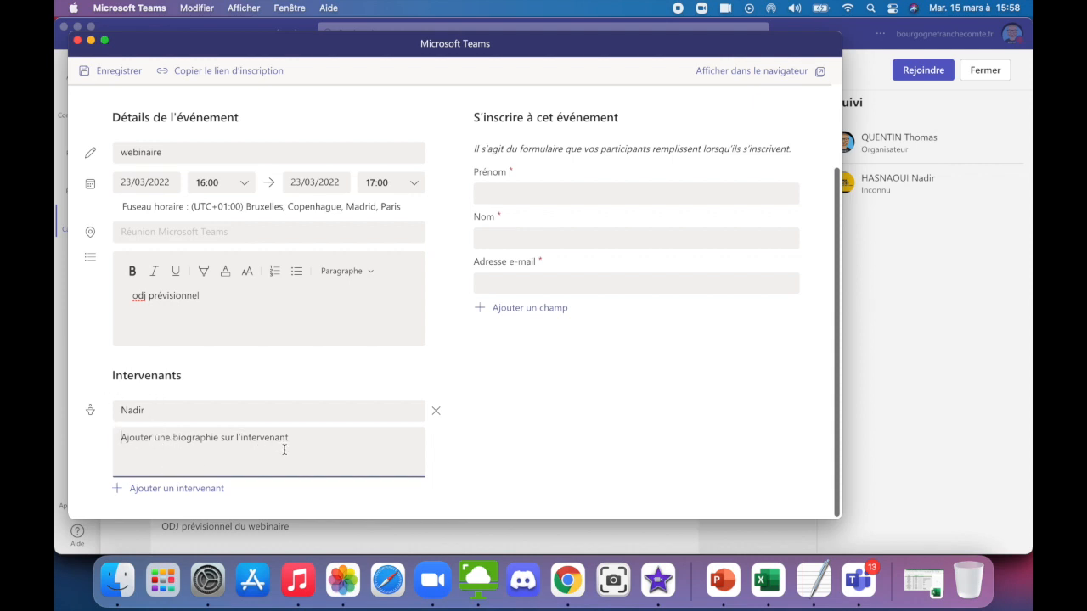
pyautogui.click(201, 489)
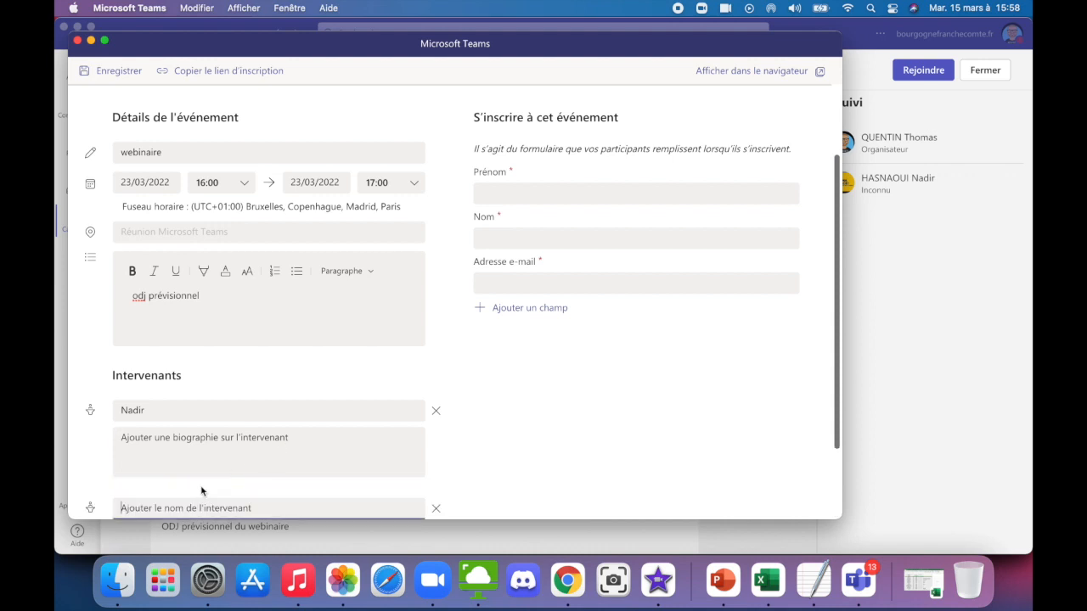
# - Add a Fonction field to the registration questions and make it mandatory
pyautogui.scroll(2, 543, 393)
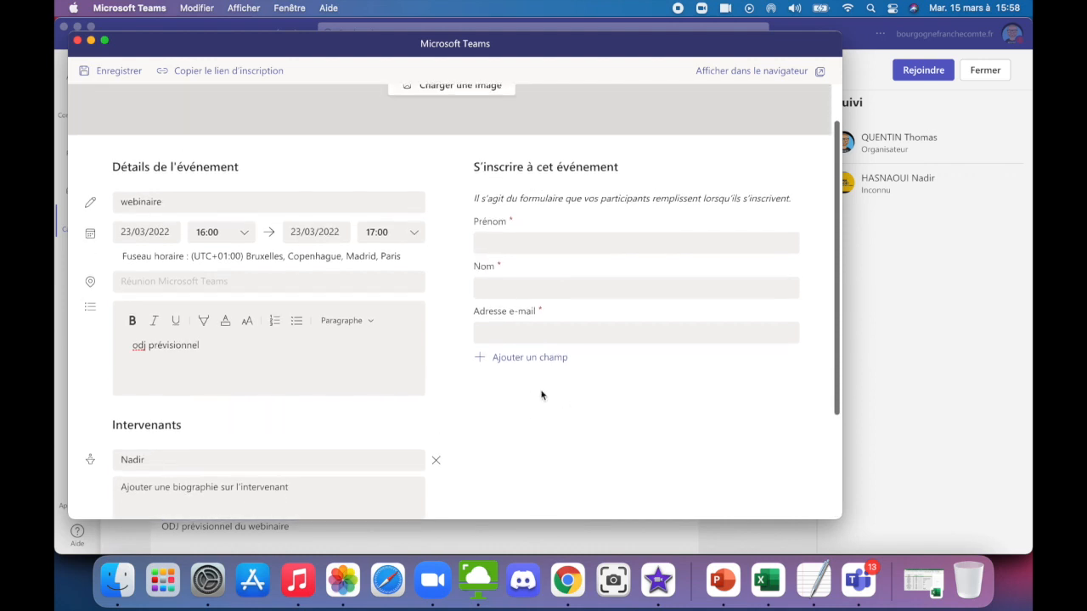
pyautogui.scroll(2, 461, 173)
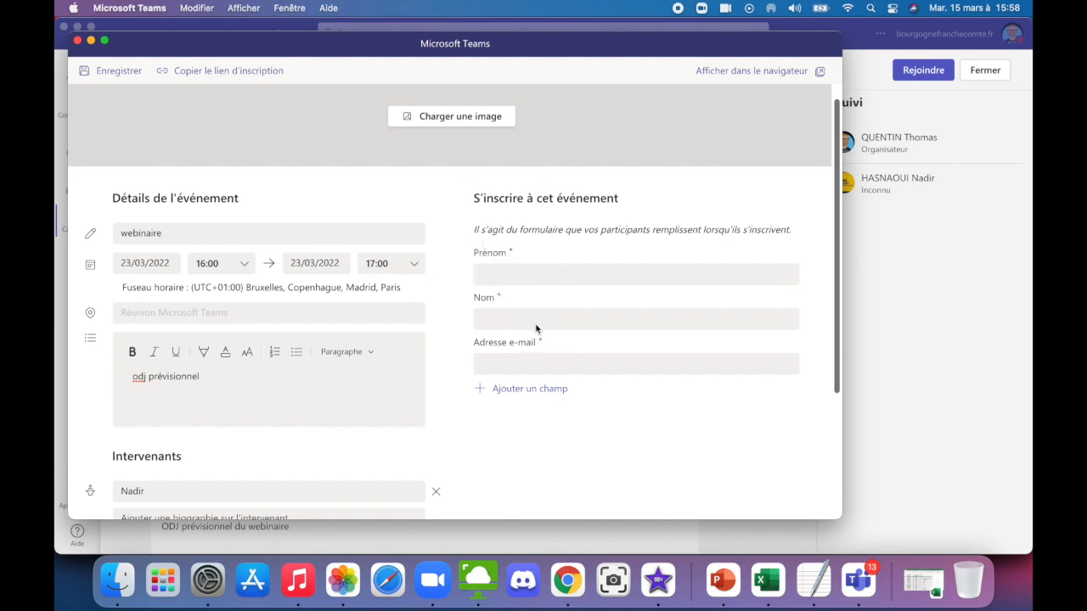
pyautogui.click(519, 391)
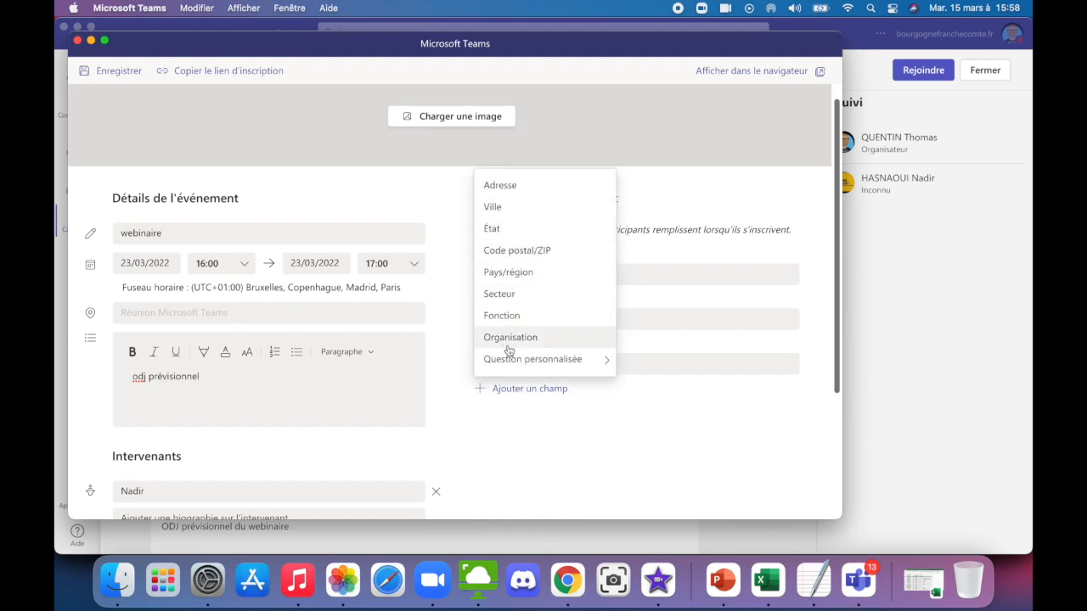
pyautogui.click(505, 316)
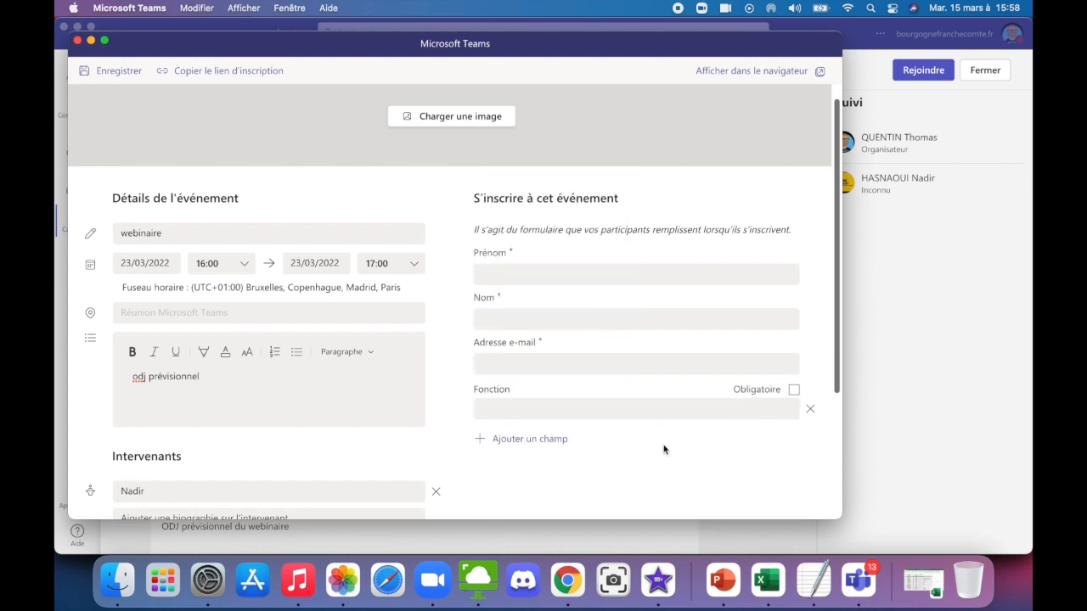
pyautogui.click(794, 390)
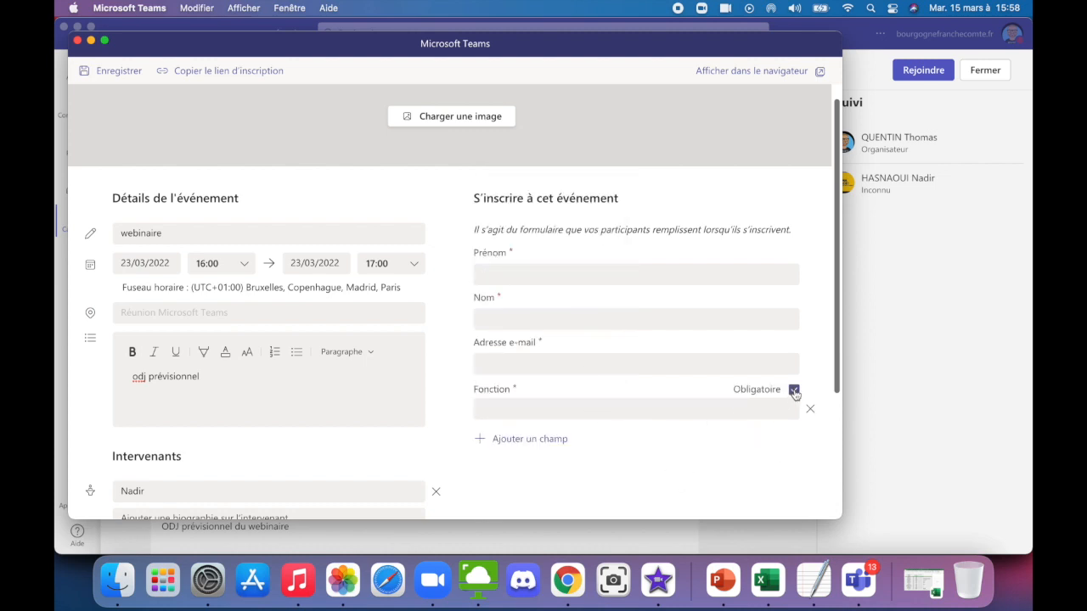
# - Look at the field types available for the registration questions, including the custom Entrée and Choix questions, without adding one, and review the form
pyautogui.click(497, 442)
pyautogui.moveTo(527, 414)
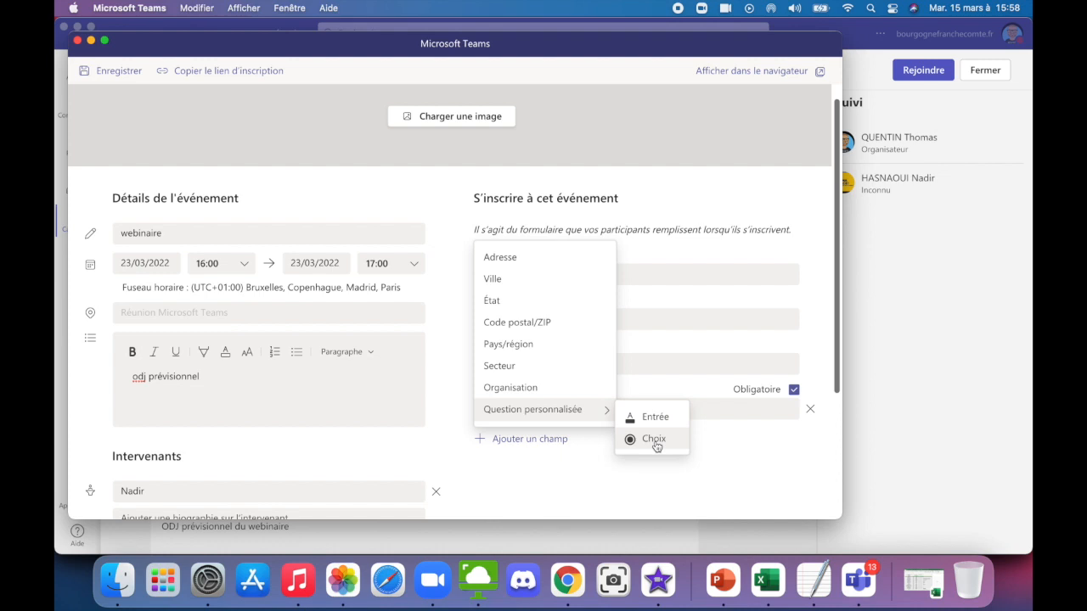
pyautogui.click(577, 482)
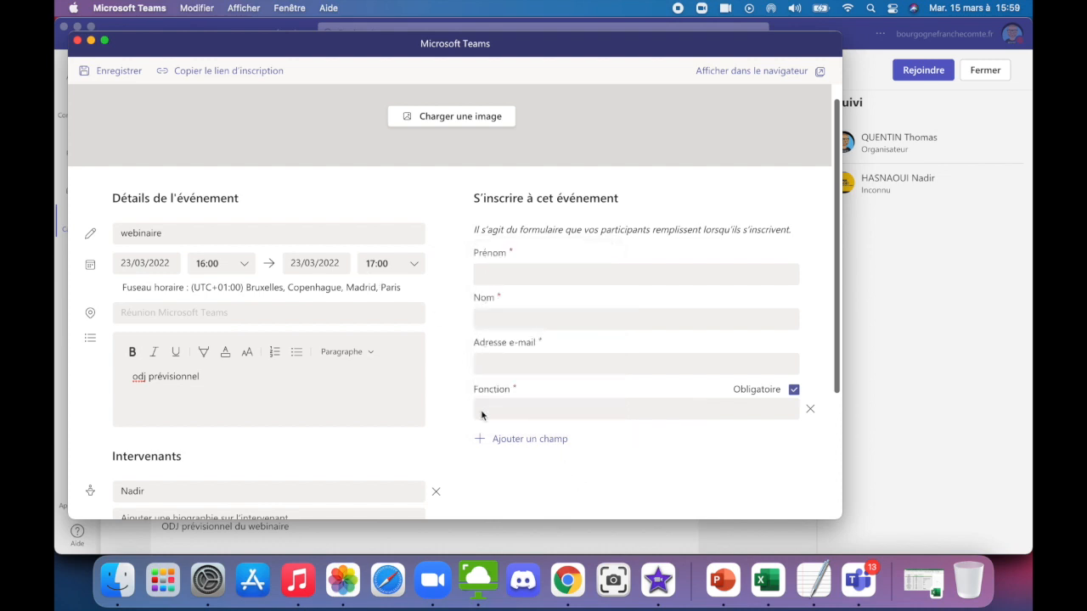
pyautogui.scroll(-5, 454, 416)
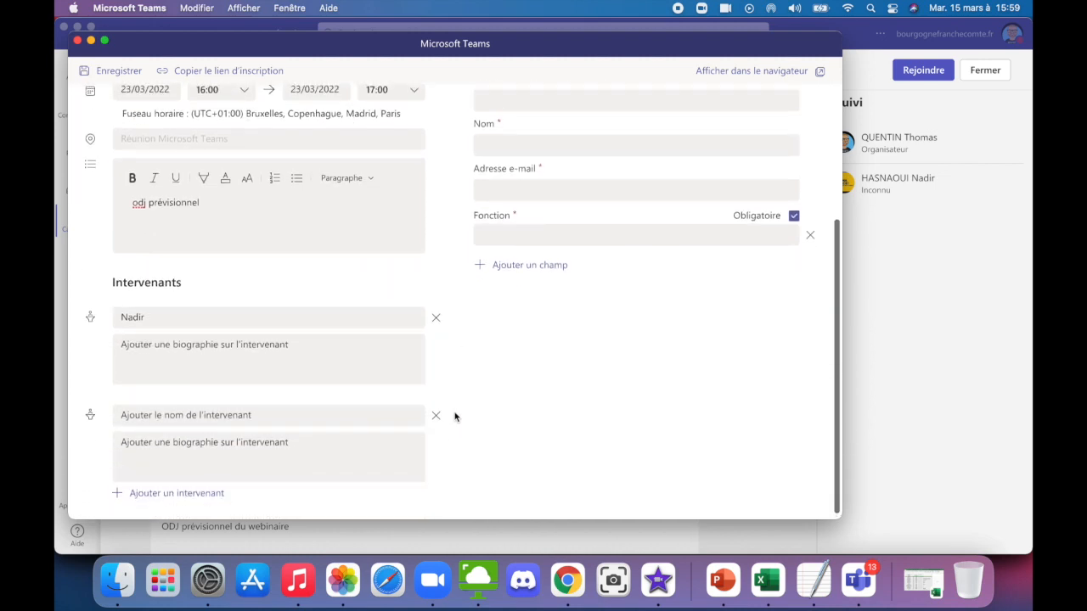
pyautogui.scroll(5, 454, 416)
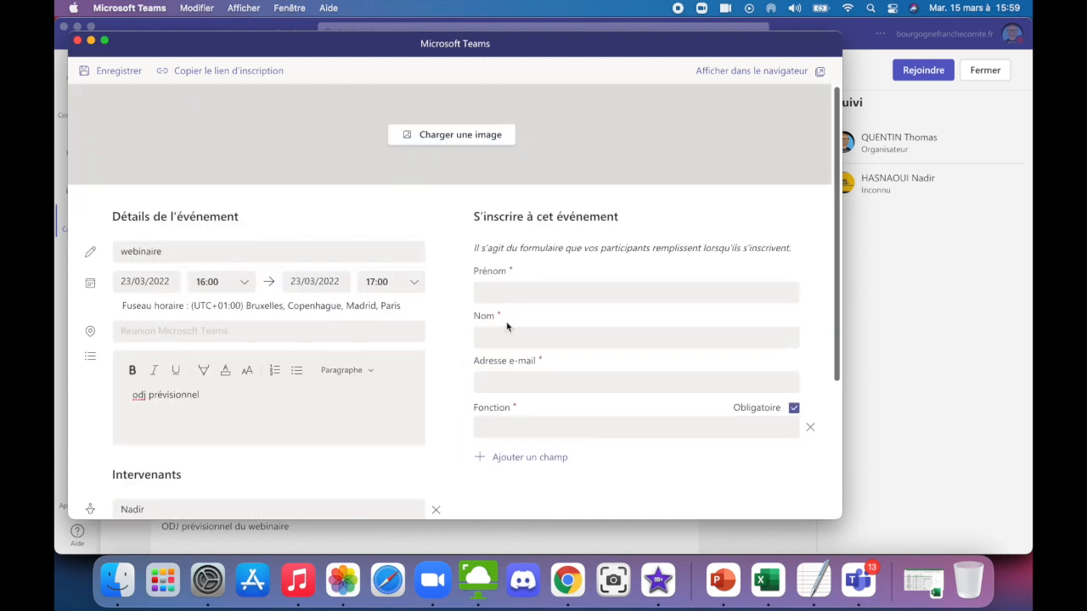
# - Preview the registration form in the browser, then return to Teams to save the form and send the update to registrants
pyautogui.click(767, 75)
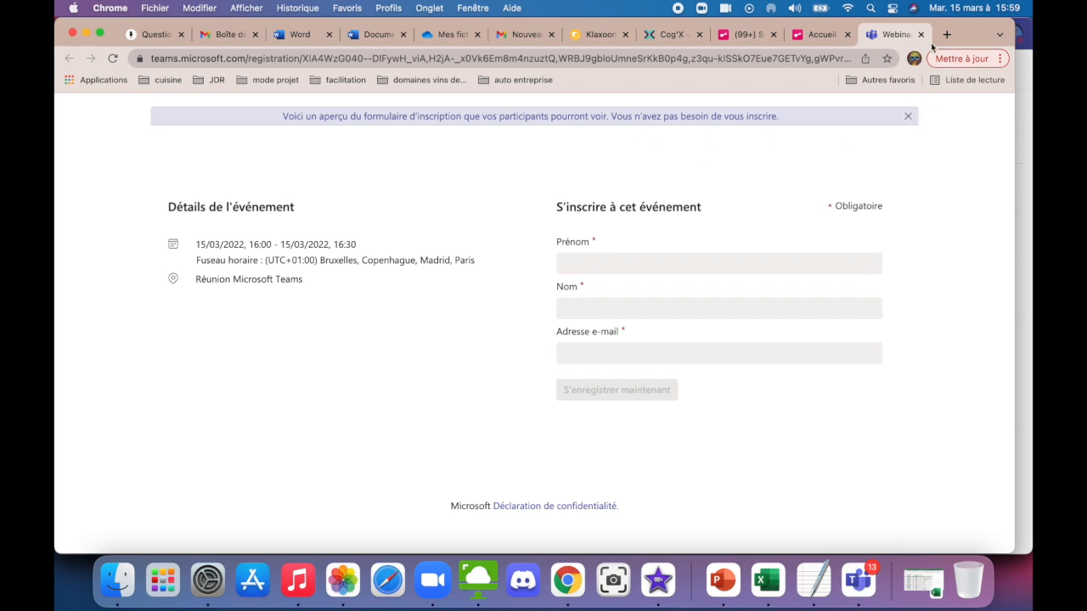
pyautogui.click(857, 581)
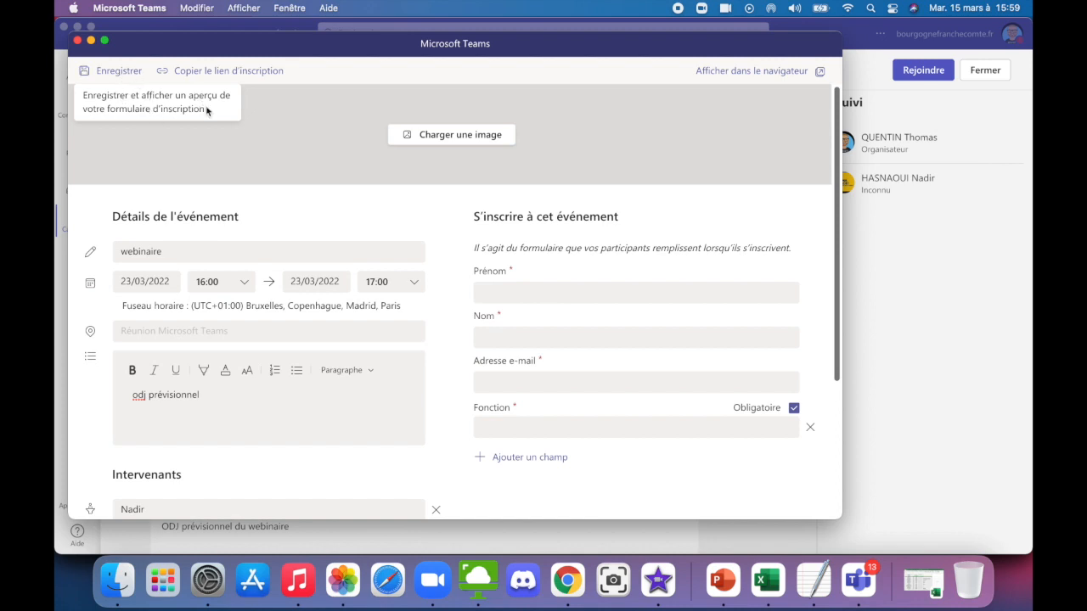
pyautogui.click(120, 73)
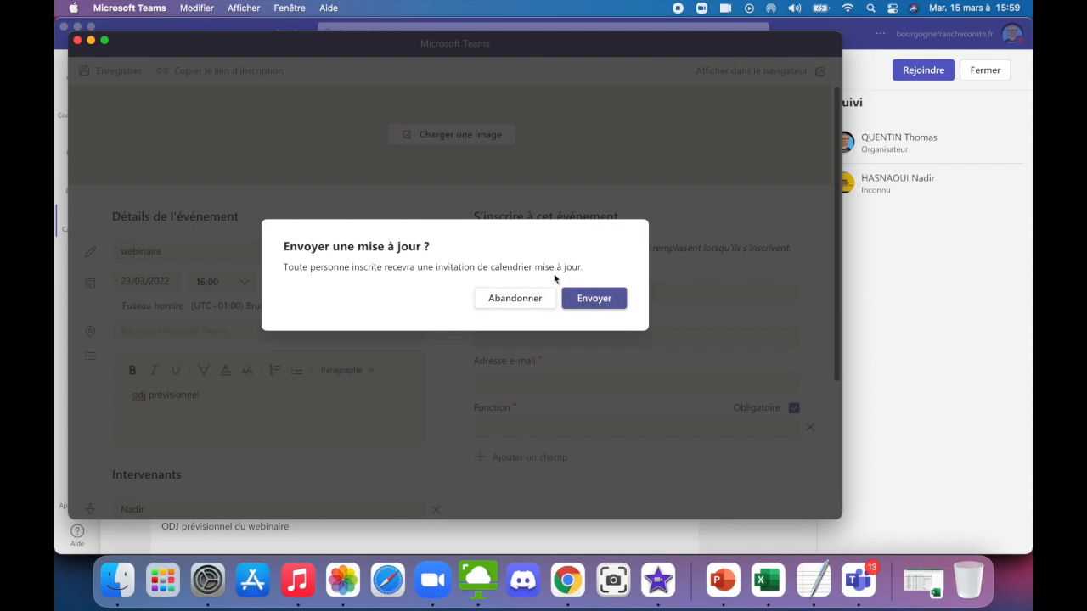
pyautogui.click(592, 299)
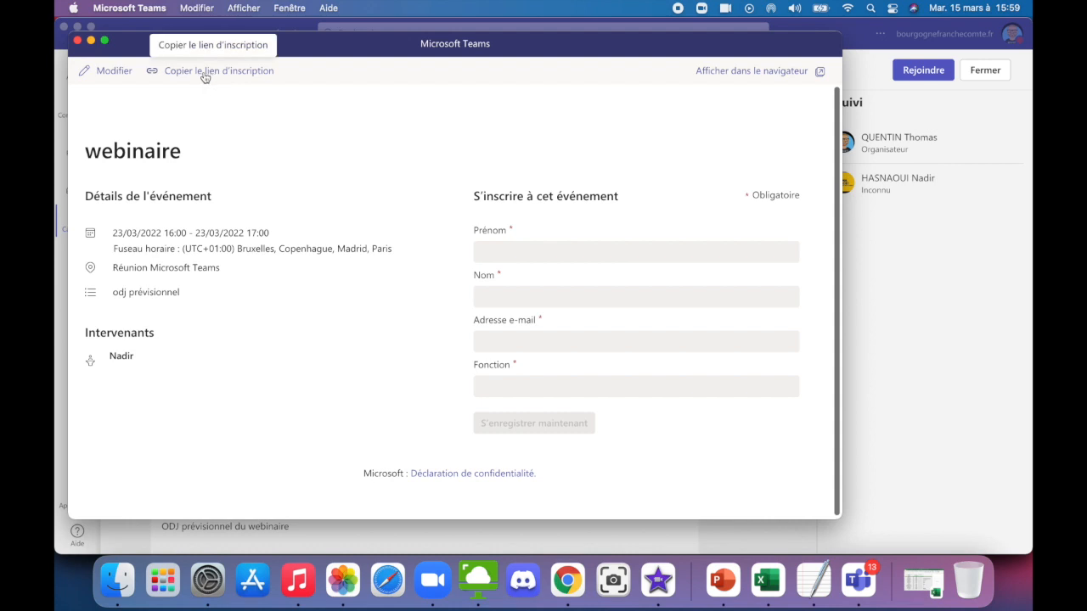
# - Switch to Outlook in VMware Horizon Client and start a new email with the subject "lien webinaire"
pyautogui.click(476, 575)
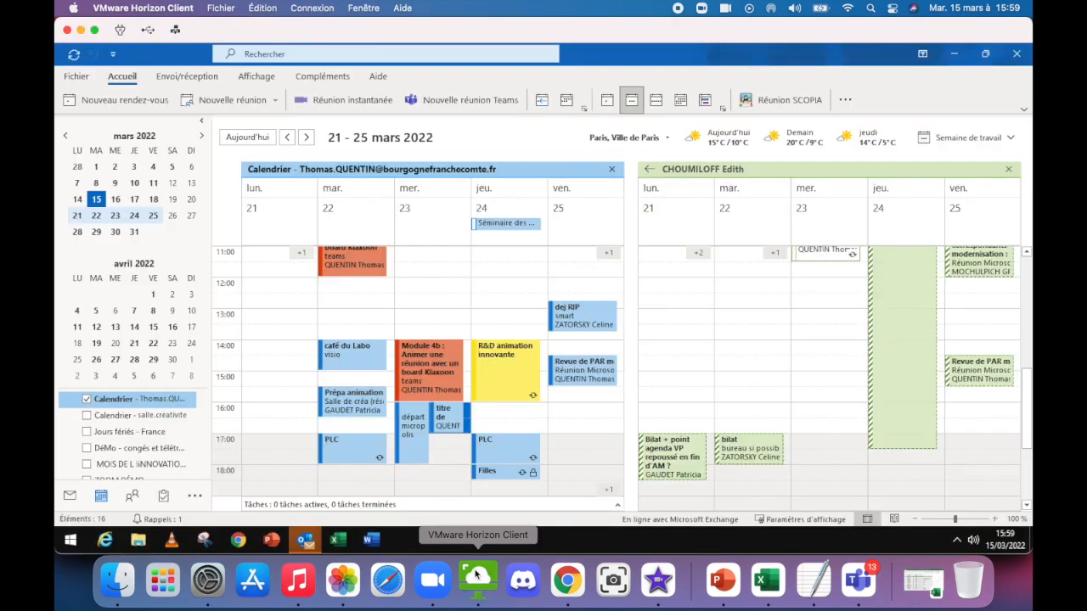
pyautogui.click(70, 498)
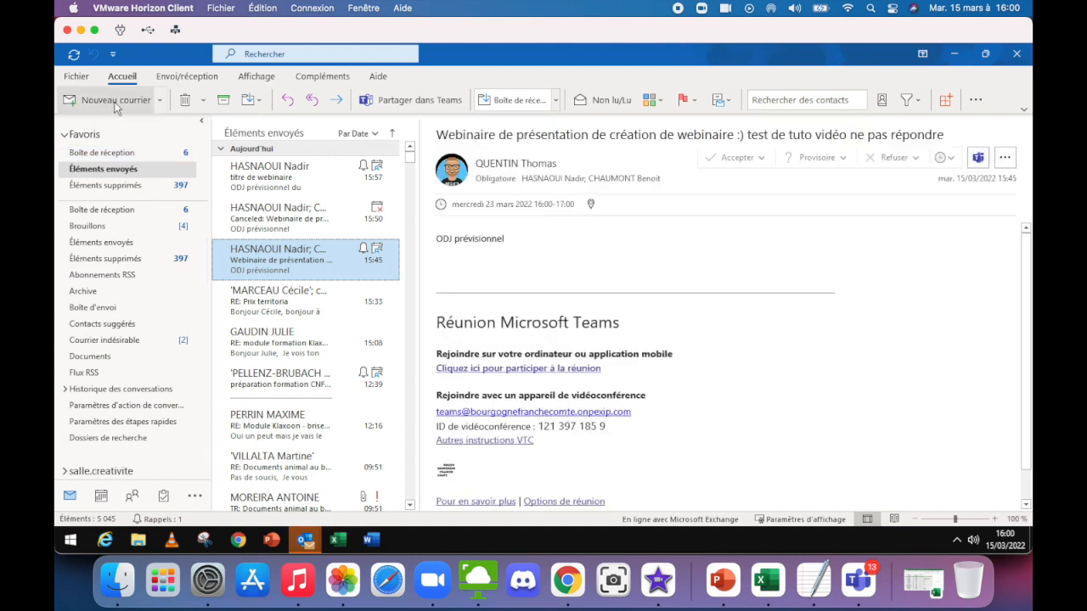
pyautogui.click(115, 100)
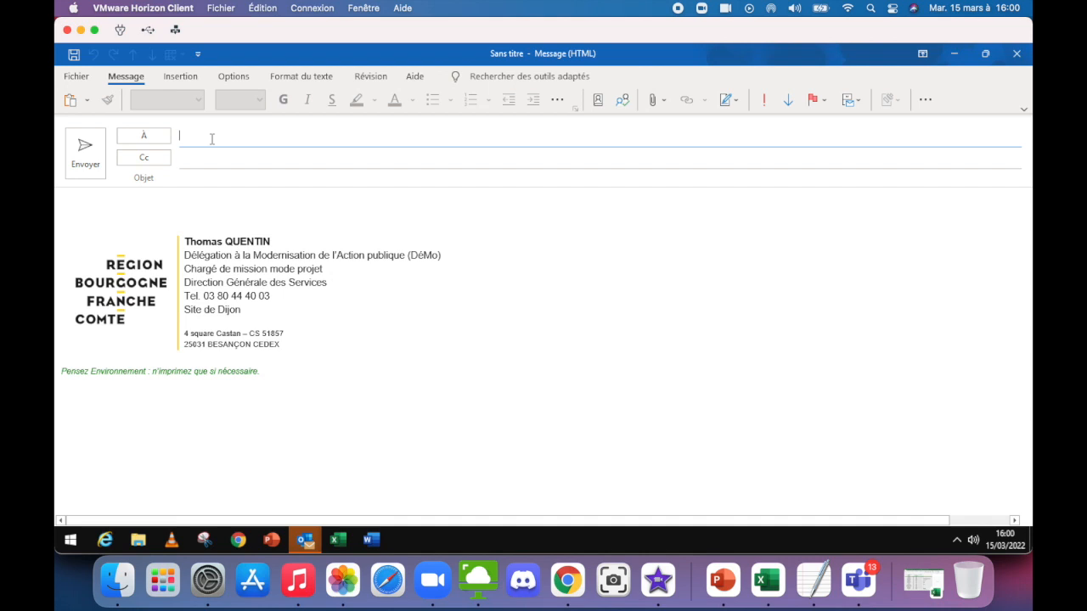
pyautogui.click(204, 177)
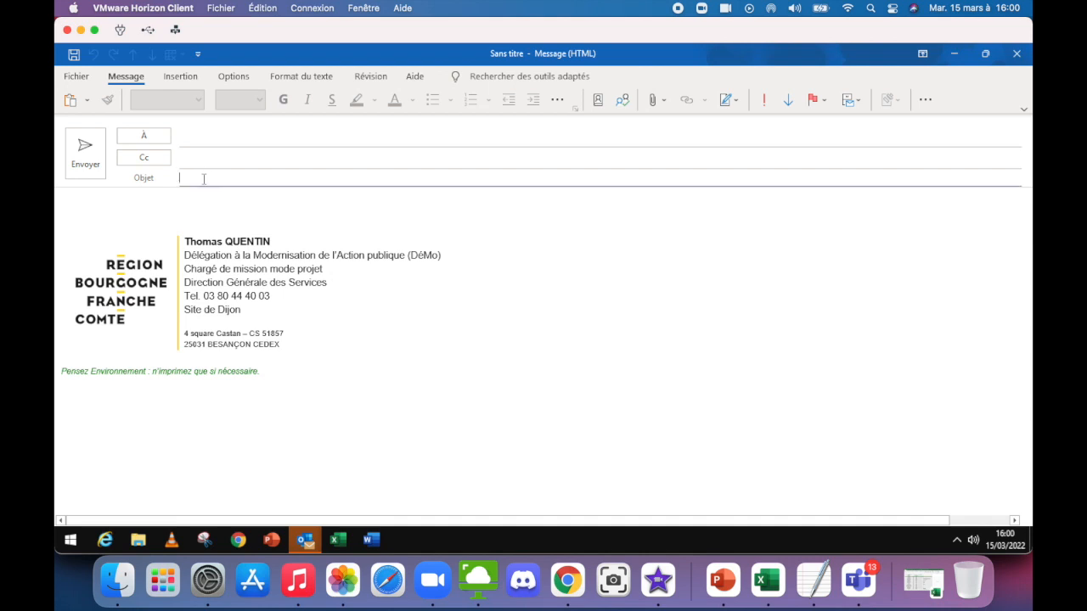
pyautogui.write('lien webinaire')
# - Return to Teams, open the meeting options of "titre de webinaire" and look at the choices for who can bypass the lobby
pyautogui.click(857, 580)
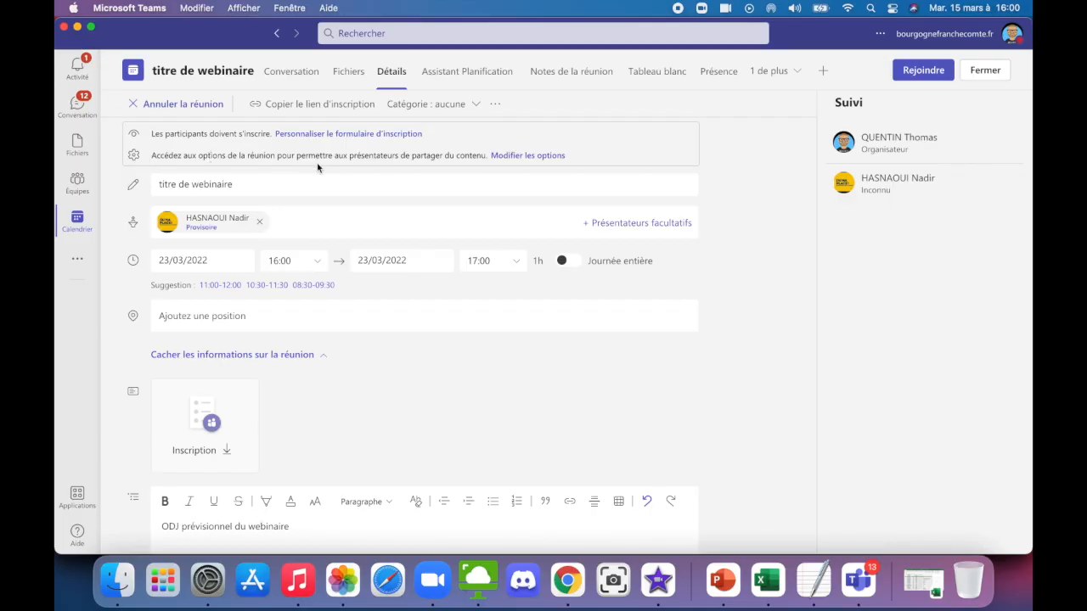
pyautogui.click(524, 158)
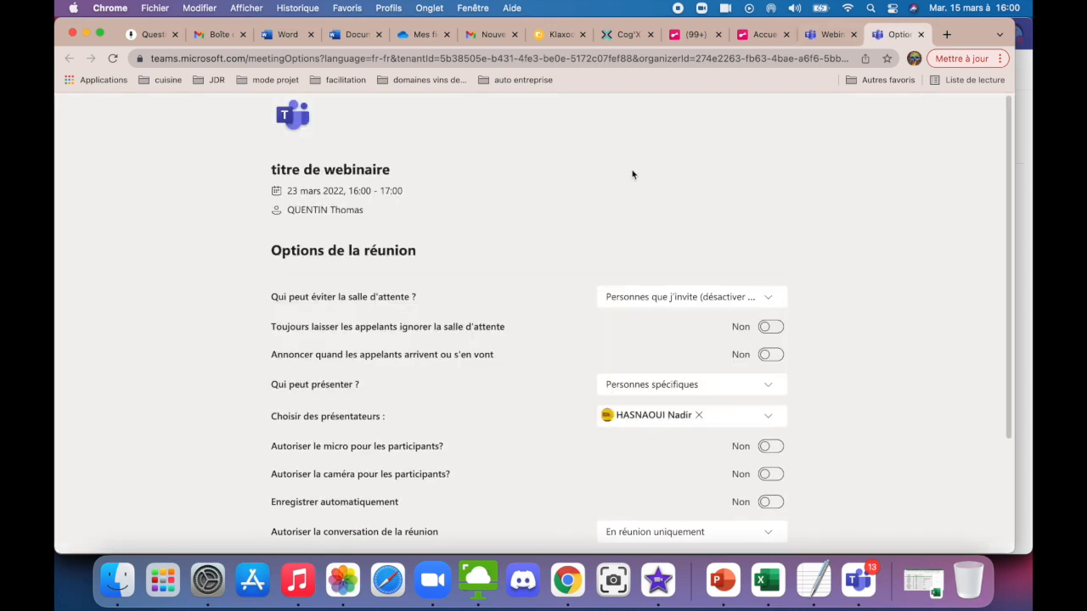
pyautogui.scroll(-3, 647, 225)
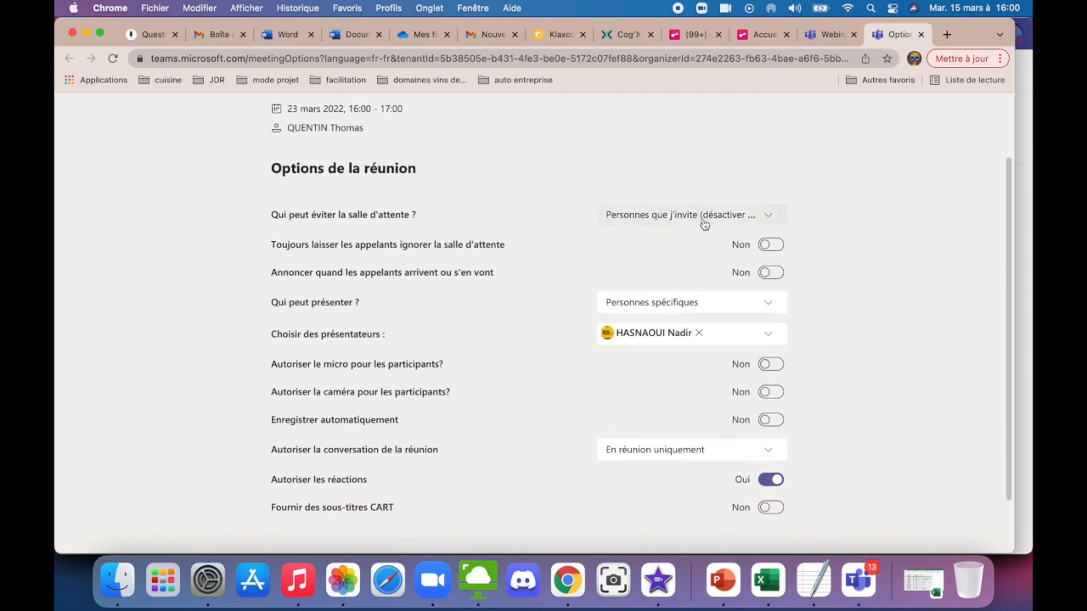
pyautogui.click(769, 218)
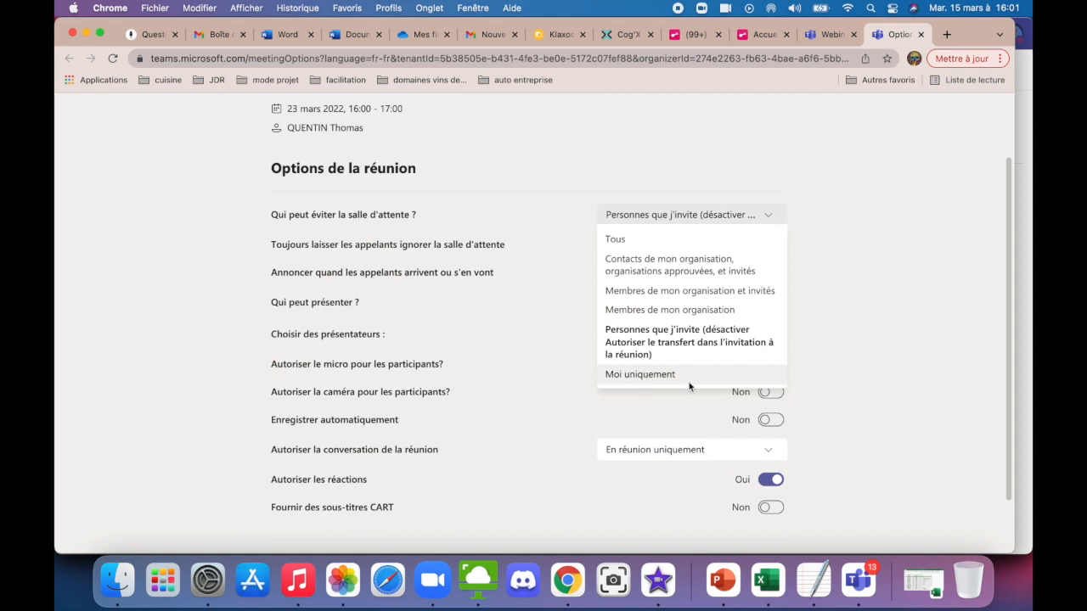
pyautogui.click(856, 287)
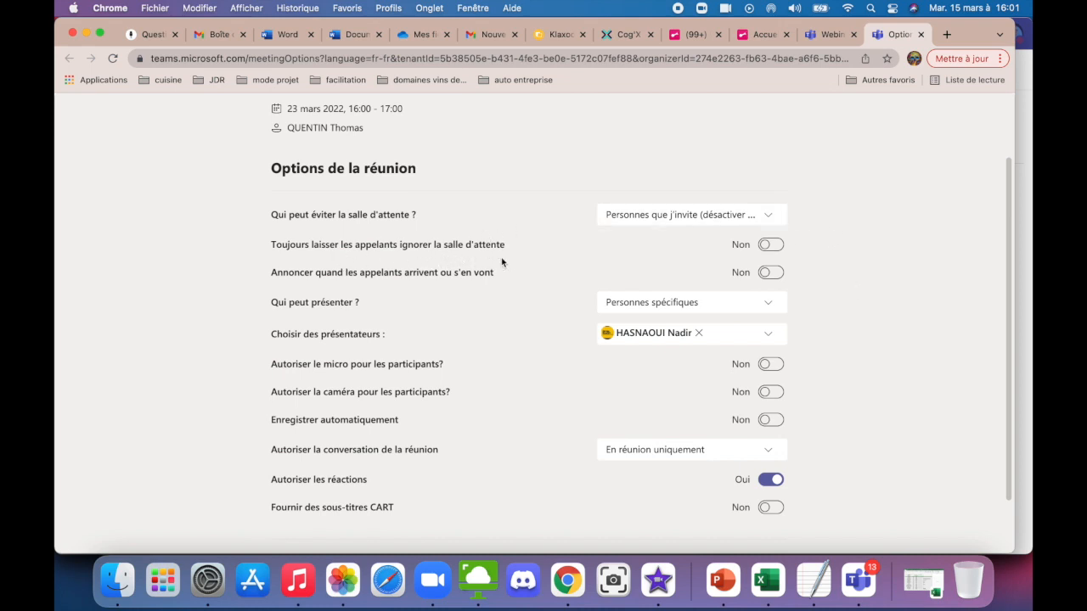
# - Try the options that let callers bypass the lobby and announce callers' arrivals and departures, setting each back to Non
pyautogui.click(769, 246)
pyautogui.click(770, 247)
pyautogui.click(770, 273)
pyautogui.click(775, 276)
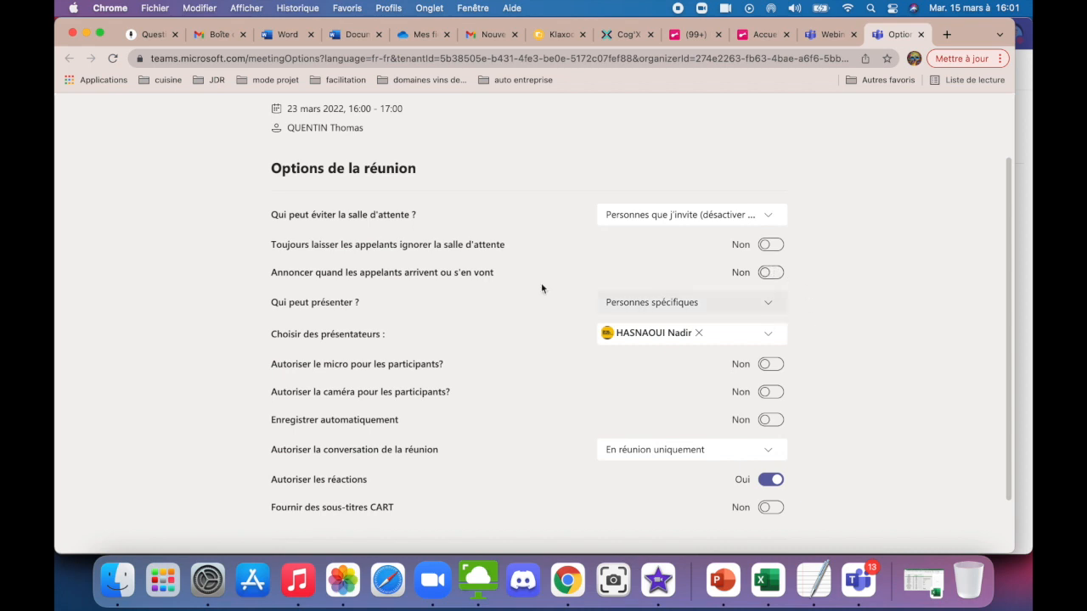
# - Look at the choices for who can present and for selecting presenters, keeping Personnes spécifiques
pyautogui.click(770, 305)
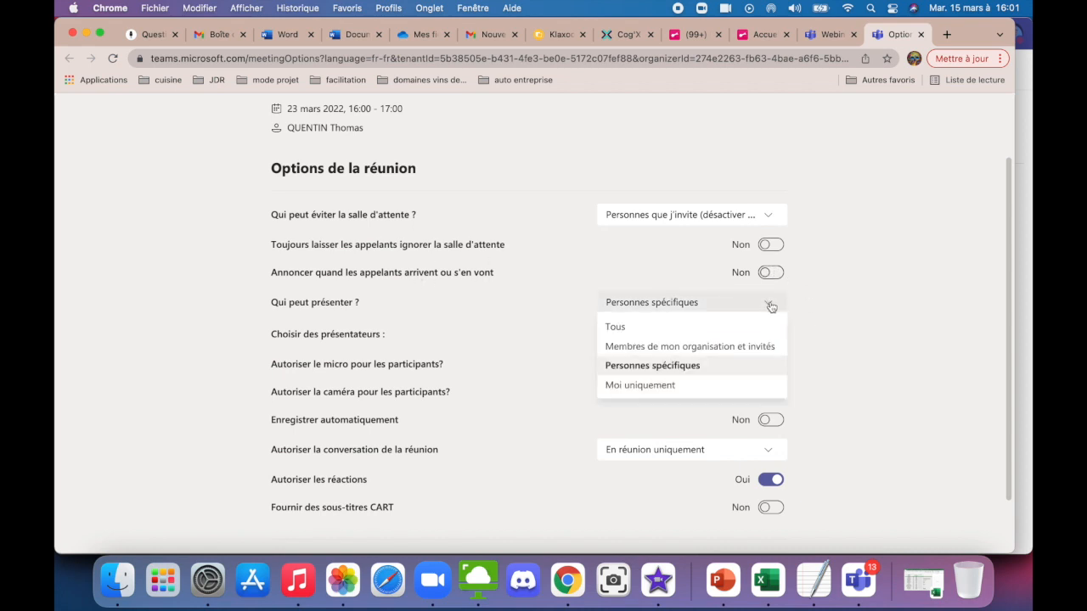
pyautogui.click(668, 304)
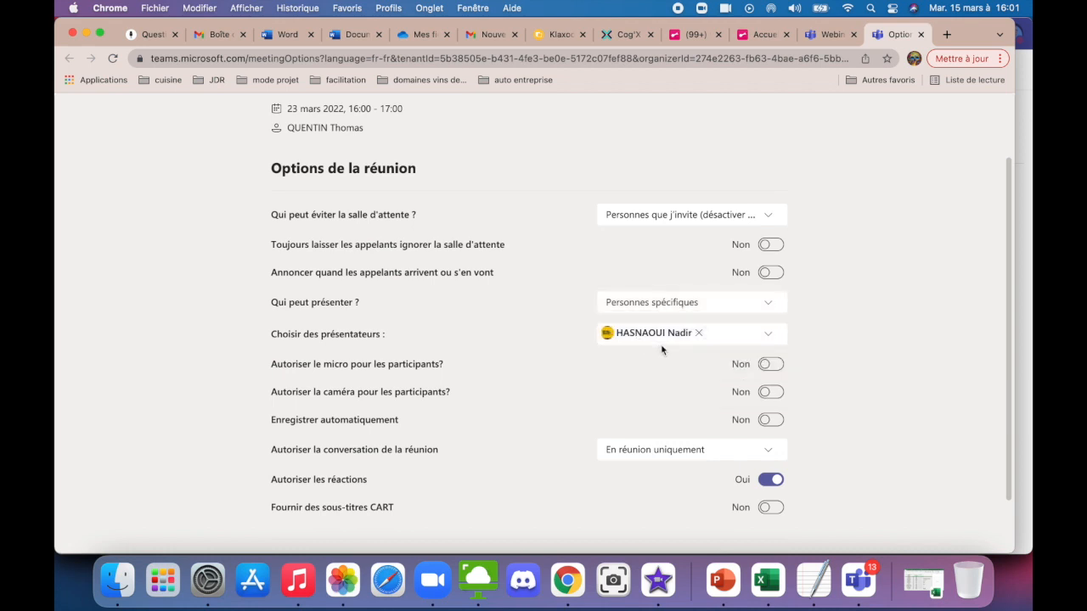
pyautogui.click(771, 340)
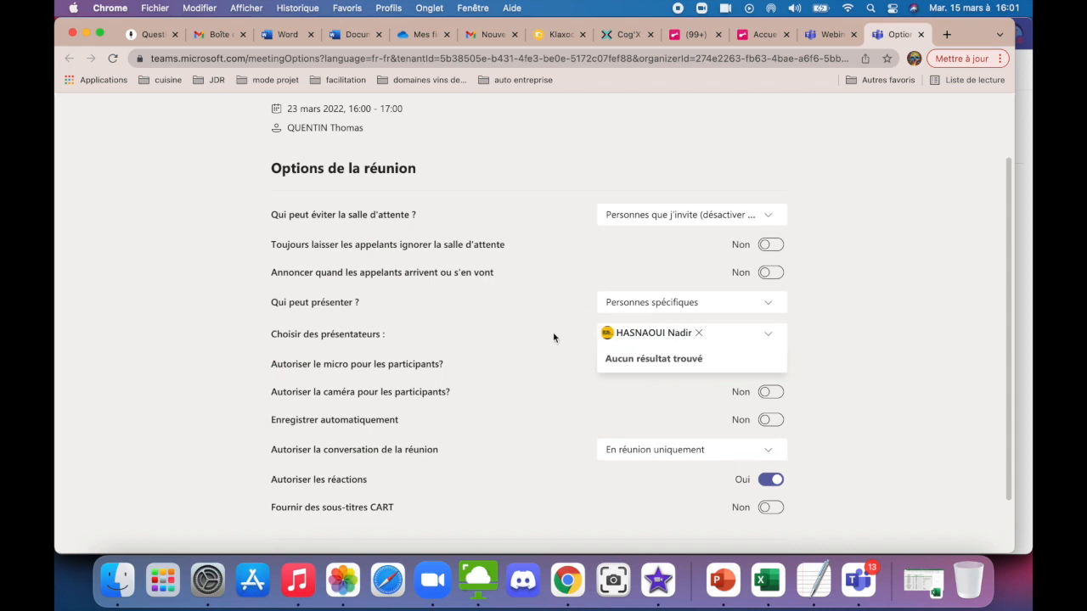
pyautogui.click(854, 322)
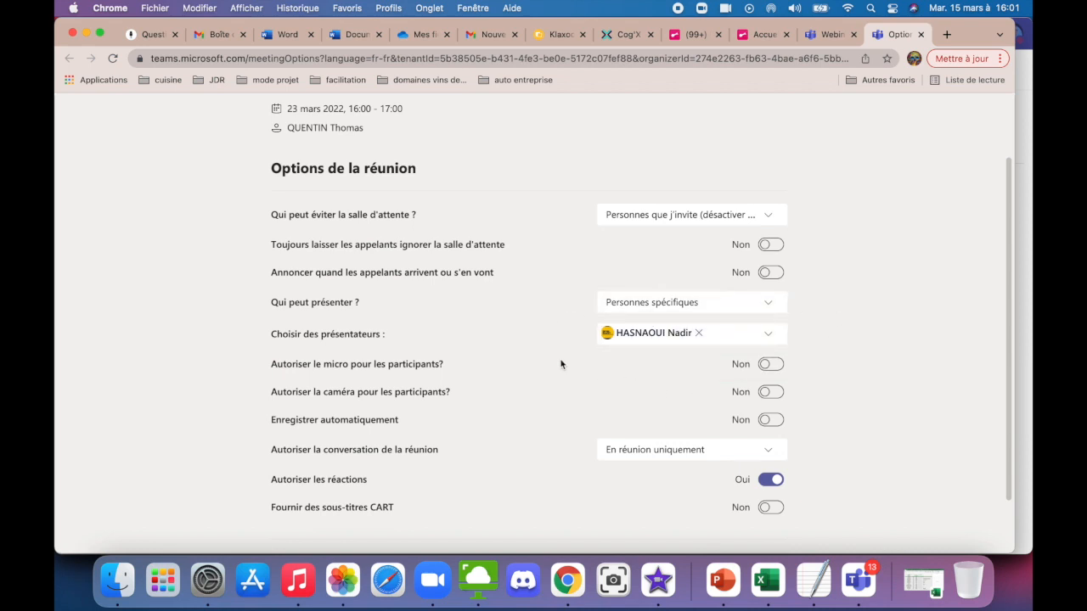
pyautogui.click(769, 307)
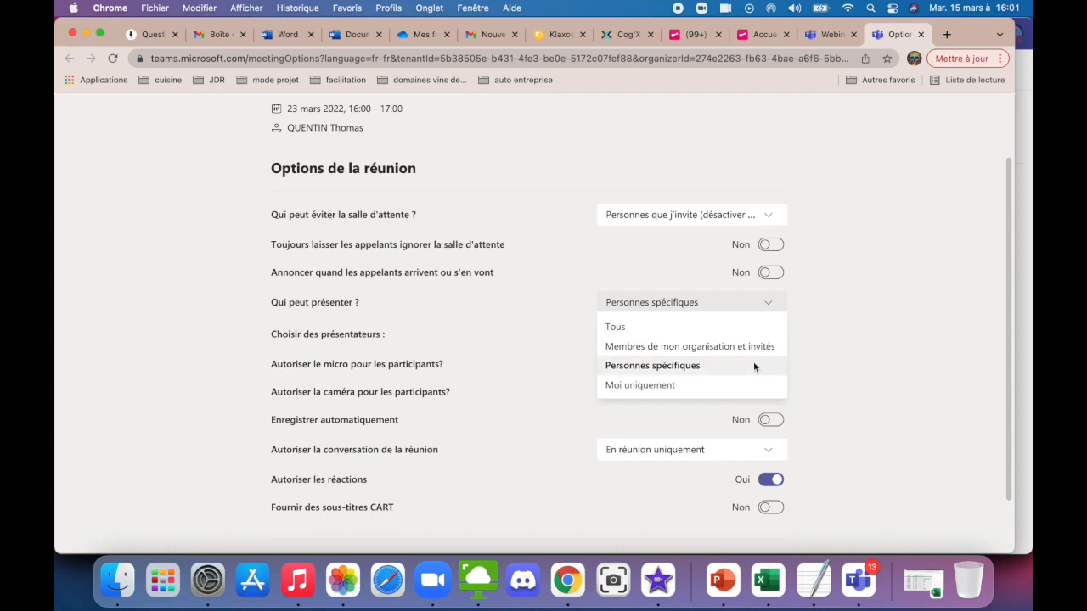
pyautogui.click(874, 251)
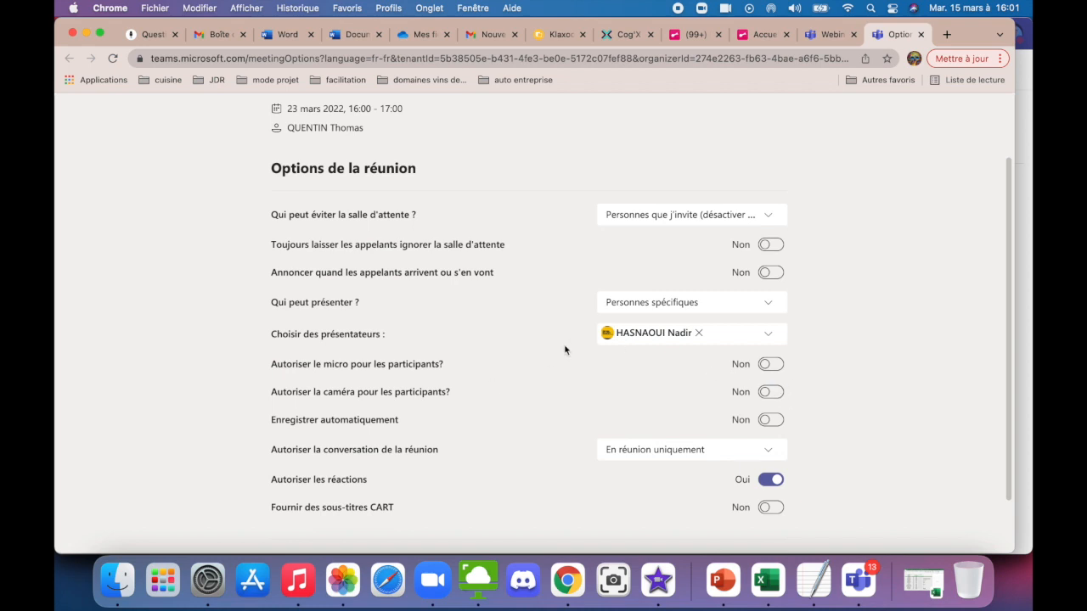
# - Try automatic recording and set it back to Non, and look at the meeting conversation choices, keeping En réunion uniquement
pyautogui.click(771, 422)
pyautogui.click(771, 421)
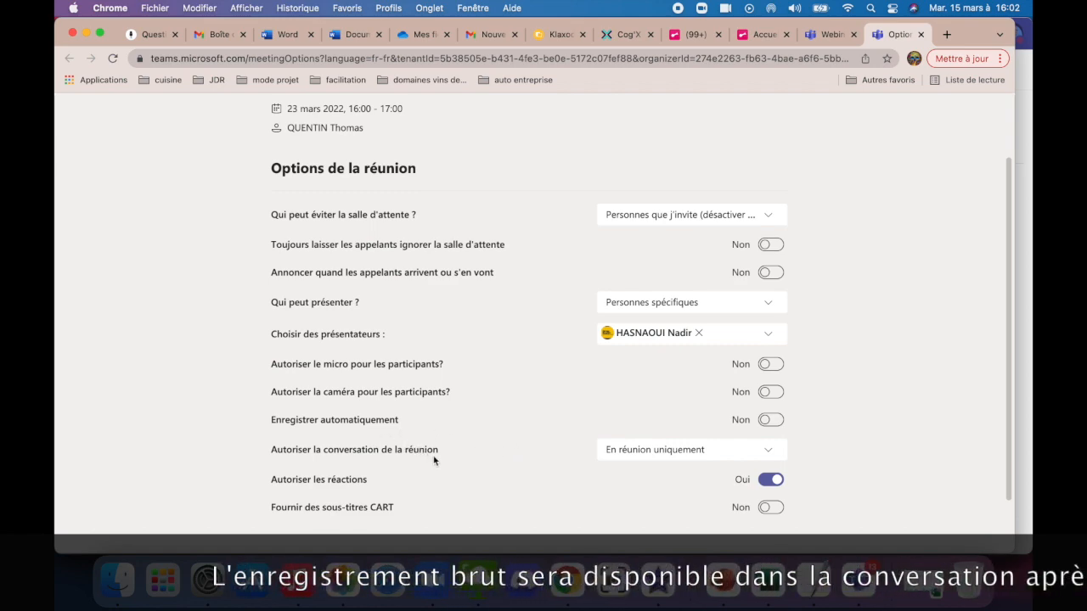
pyautogui.click(770, 455)
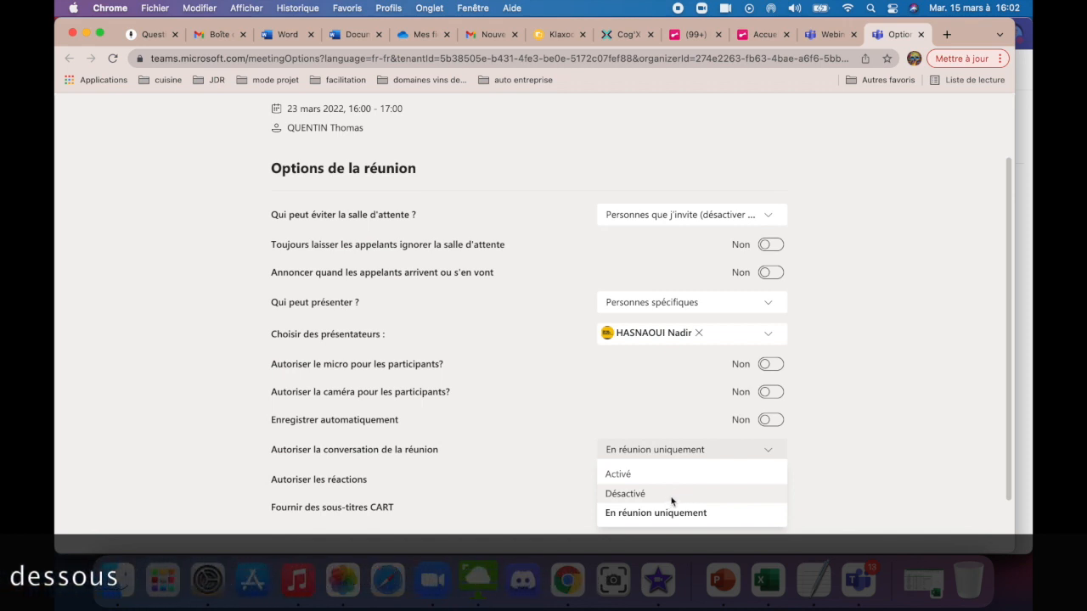
pyautogui.click(851, 367)
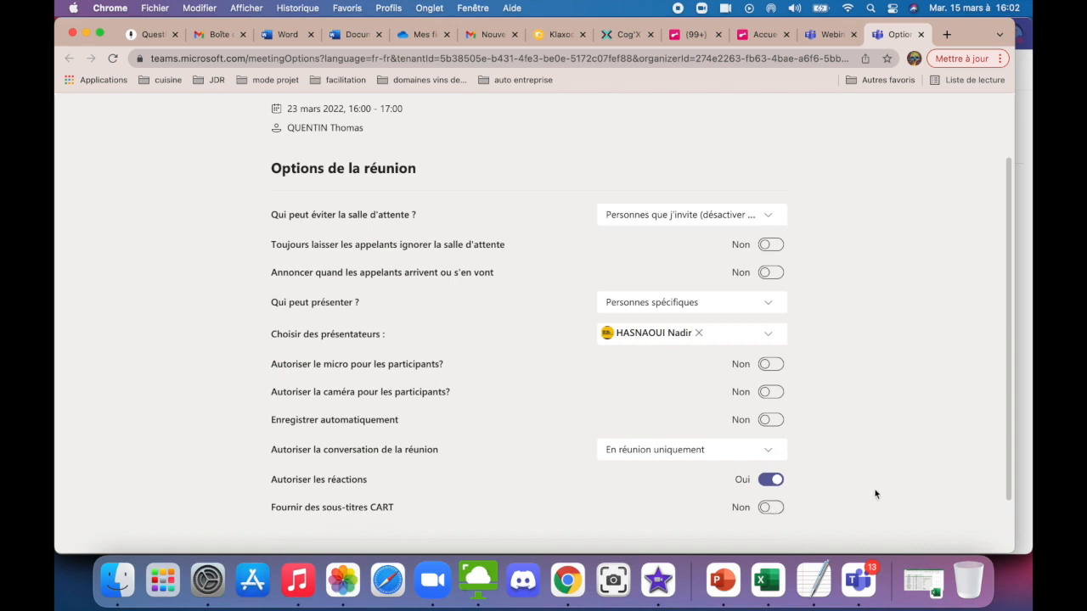
# - Try CART subtitles and set the option back to Non, and save the meeting options
pyautogui.scroll(-2, 876, 497)
pyautogui.click(776, 447)
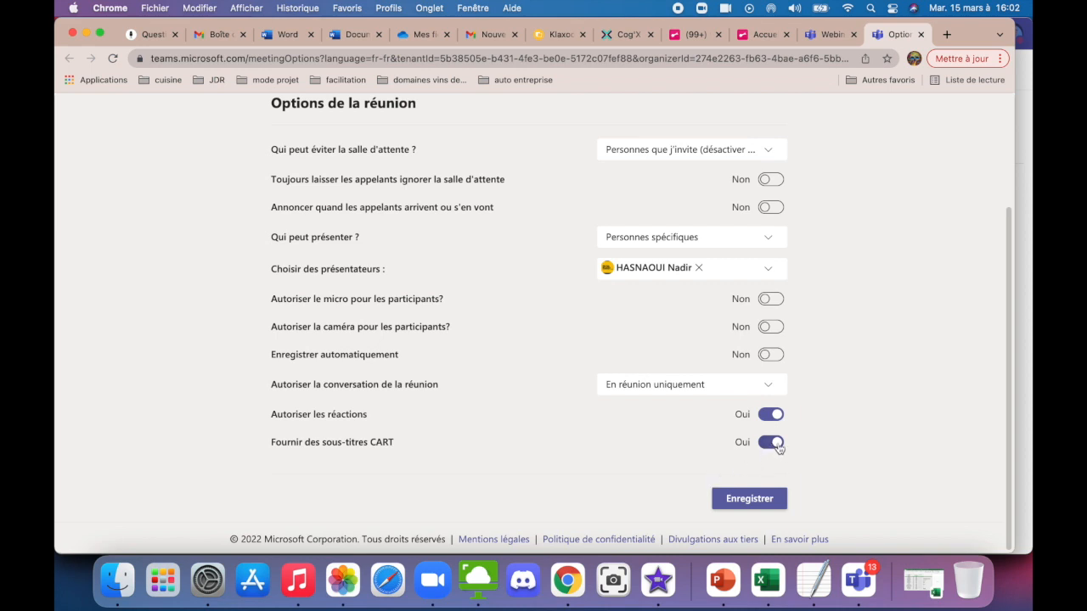
pyautogui.click(777, 446)
pyautogui.click(746, 502)
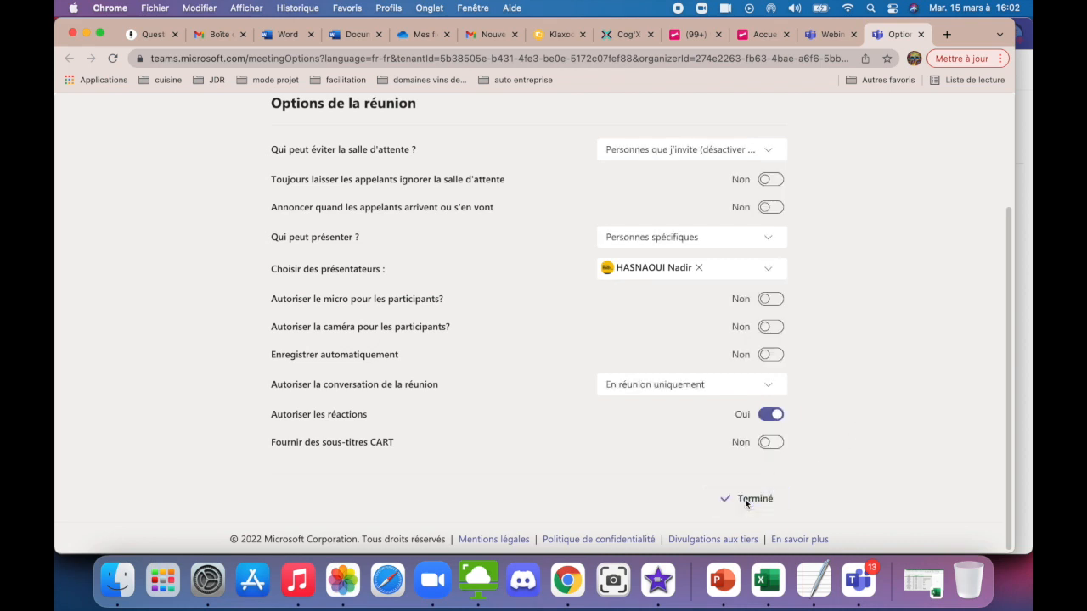
pyautogui.scroll(4, 533, 285)
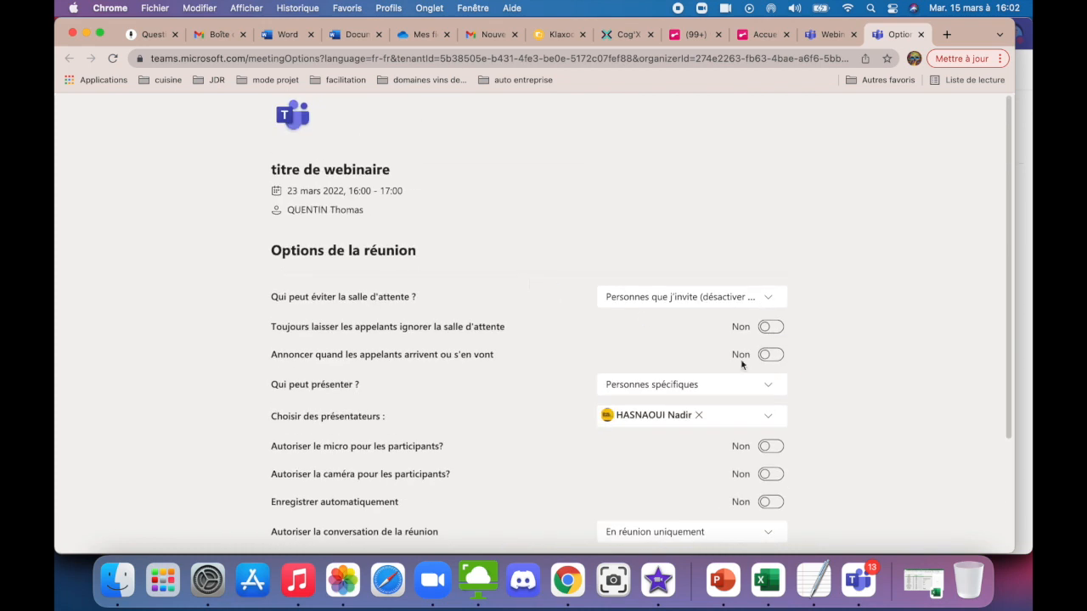
# - Switch to Teams and look at the webinaire meeting's category, response and registration requirement choices without changing them
pyautogui.click(857, 582)
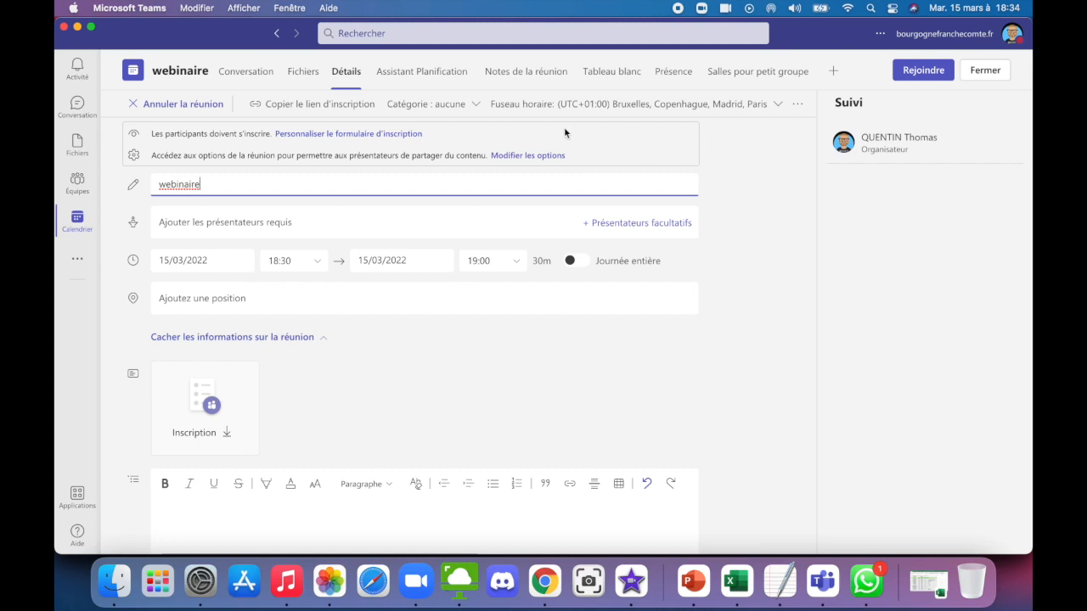
pyautogui.click(477, 106)
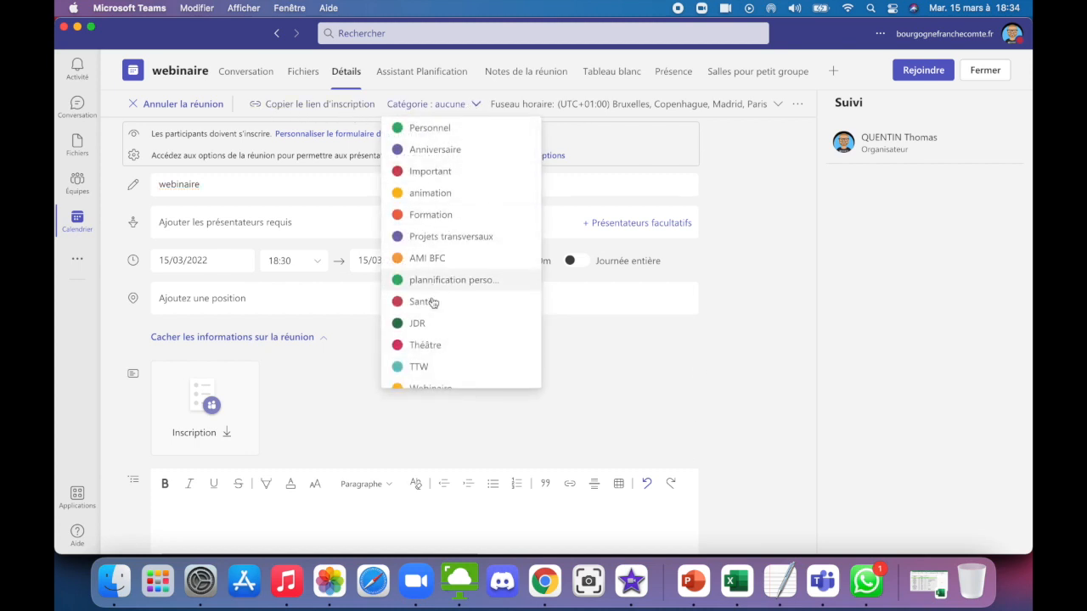
pyautogui.click(472, 106)
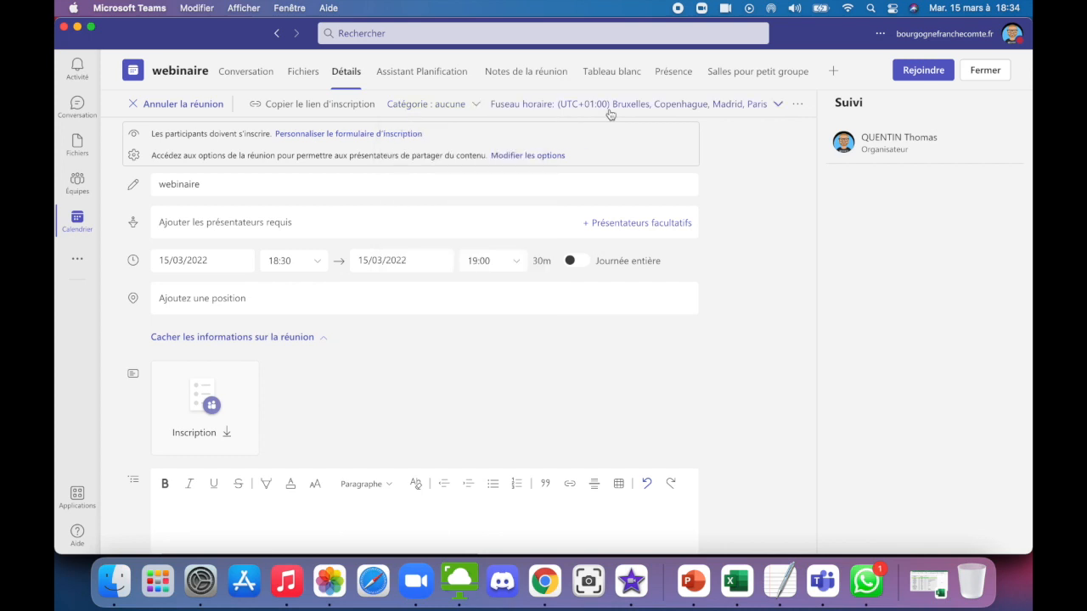
pyautogui.click(799, 107)
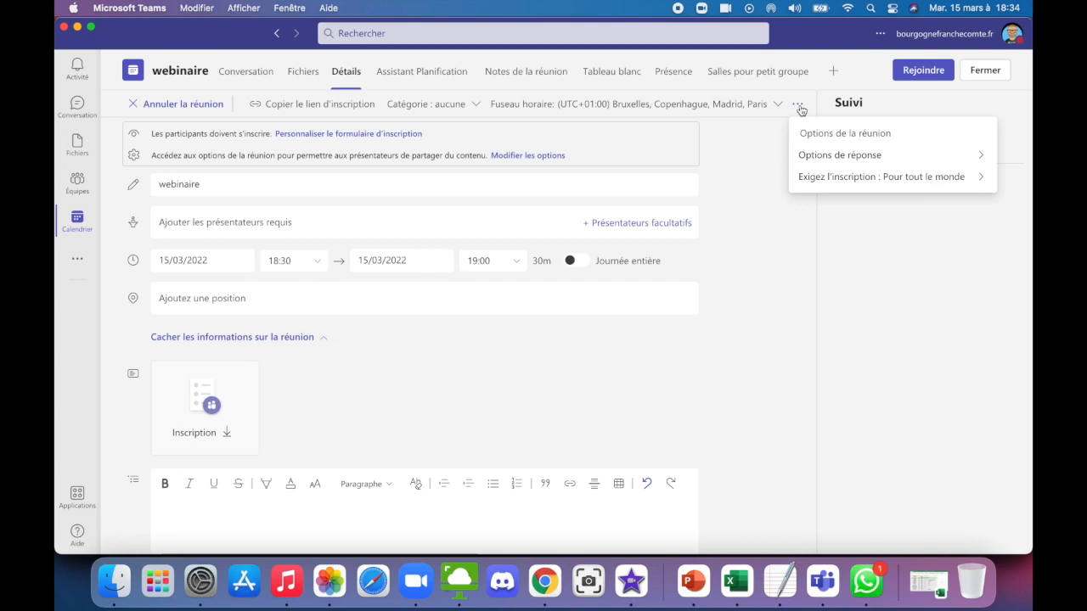
pyautogui.click(848, 160)
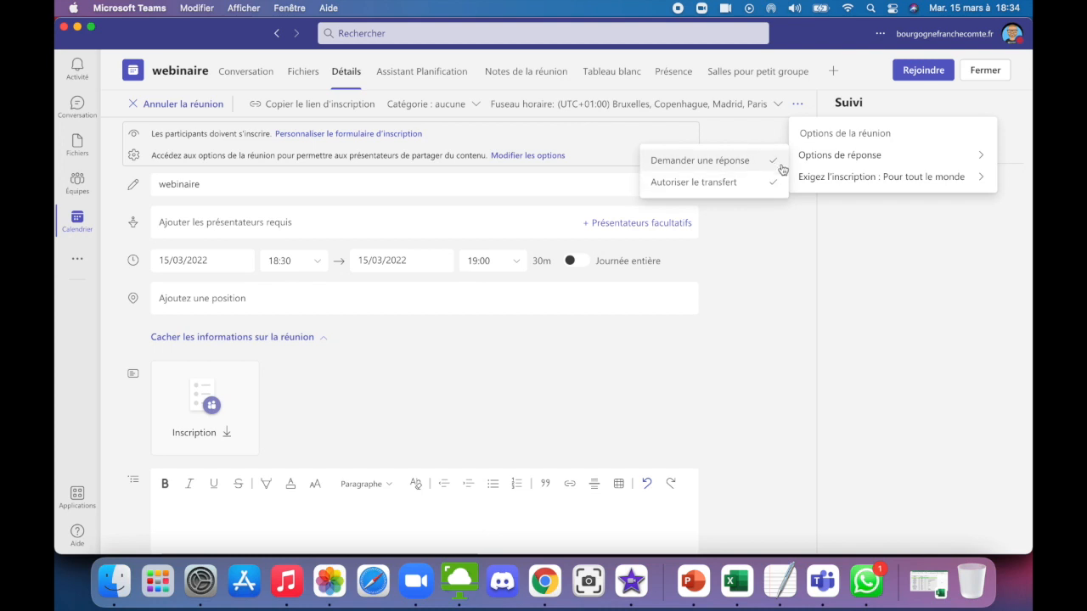
pyautogui.click(839, 180)
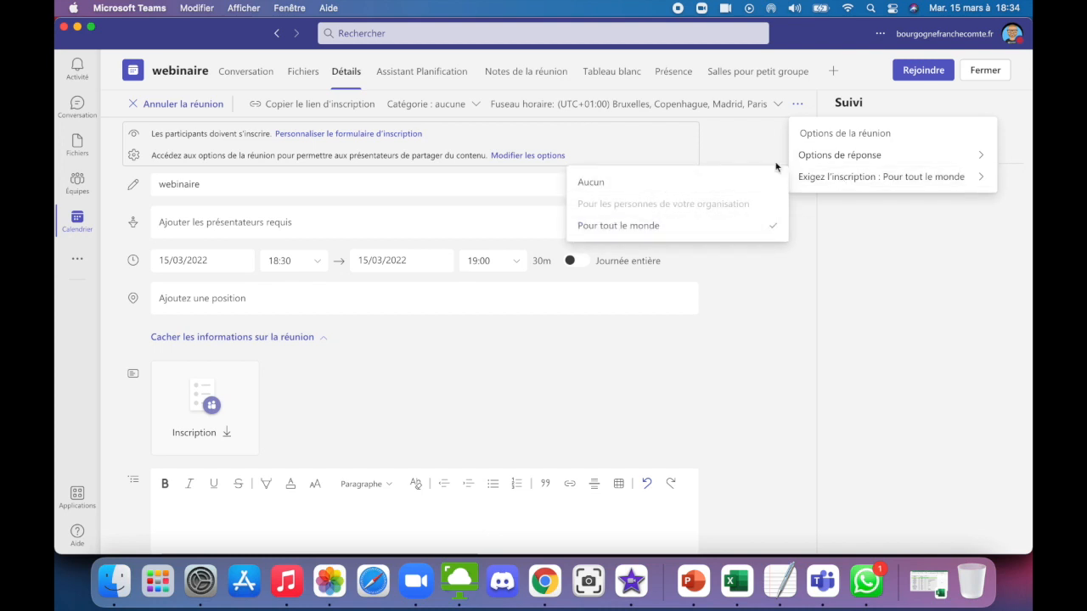
pyautogui.click(748, 146)
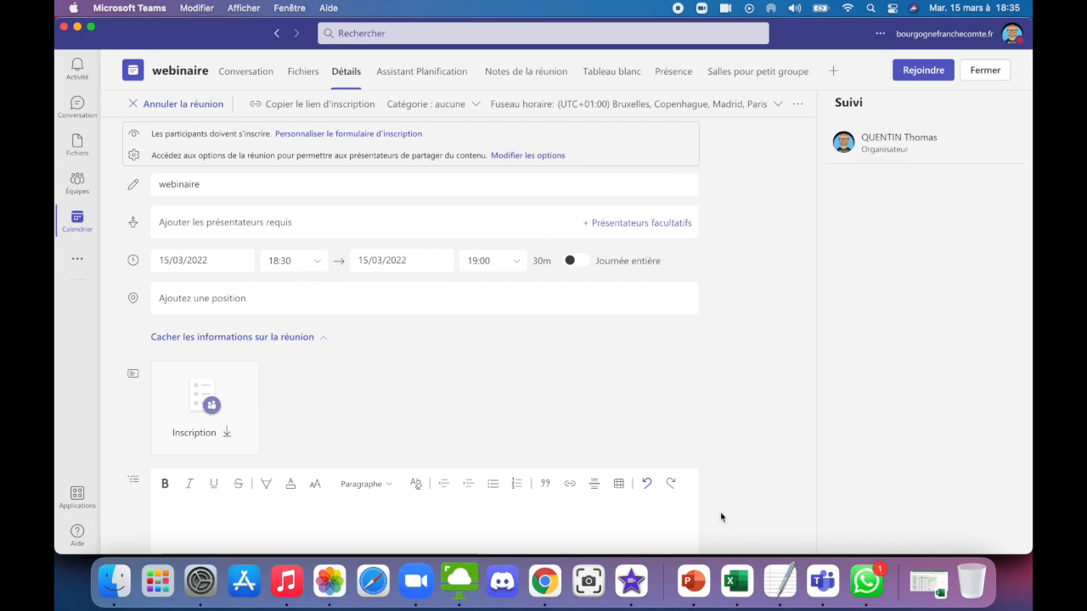